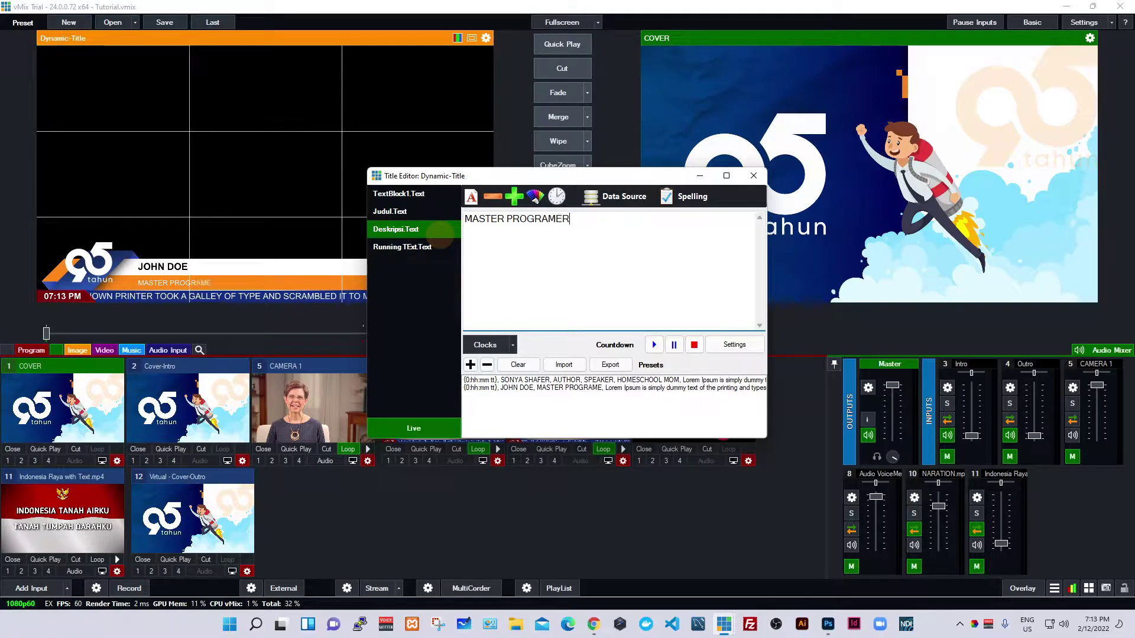
# - Complete the Dynamic-Title description as MASTER PROGRAMER IN THE WORLD, close the title editor, and apply that title's preset
pyautogui.write('THE WORLD')
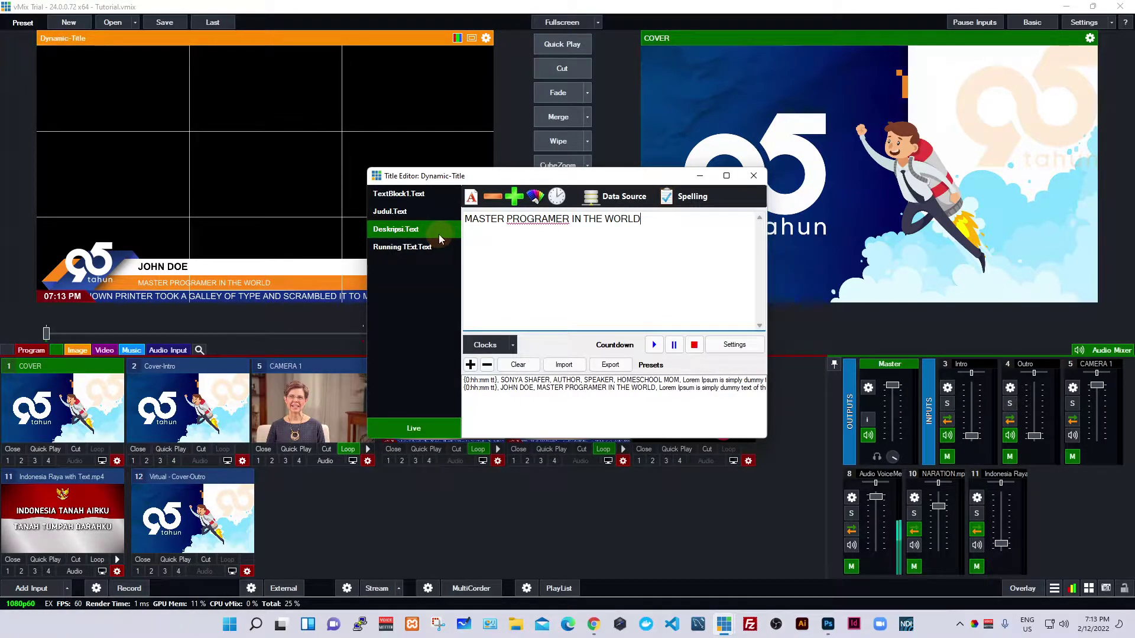
pyautogui.click(412, 213)
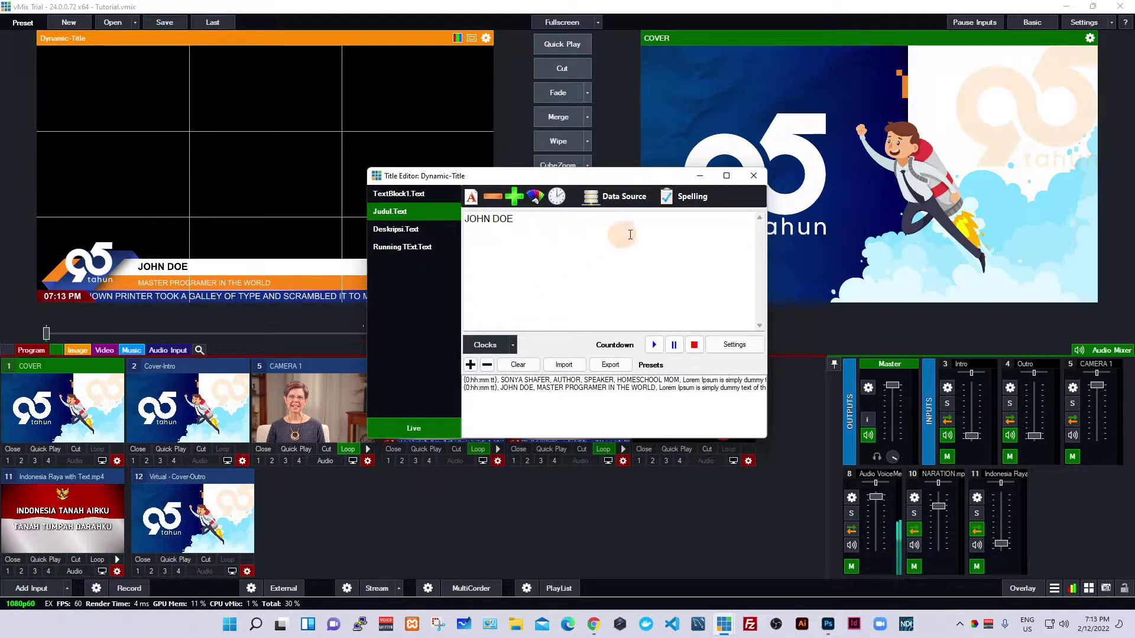
pyautogui.click(754, 176)
pyautogui.rightClick(559, 405)
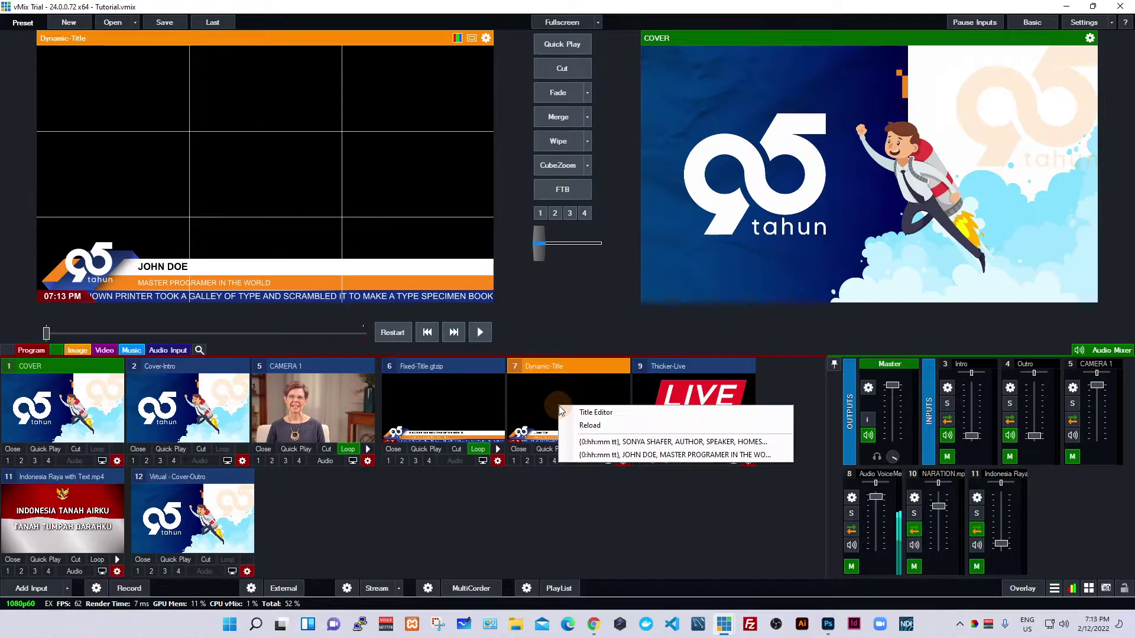
pyautogui.click(589, 449)
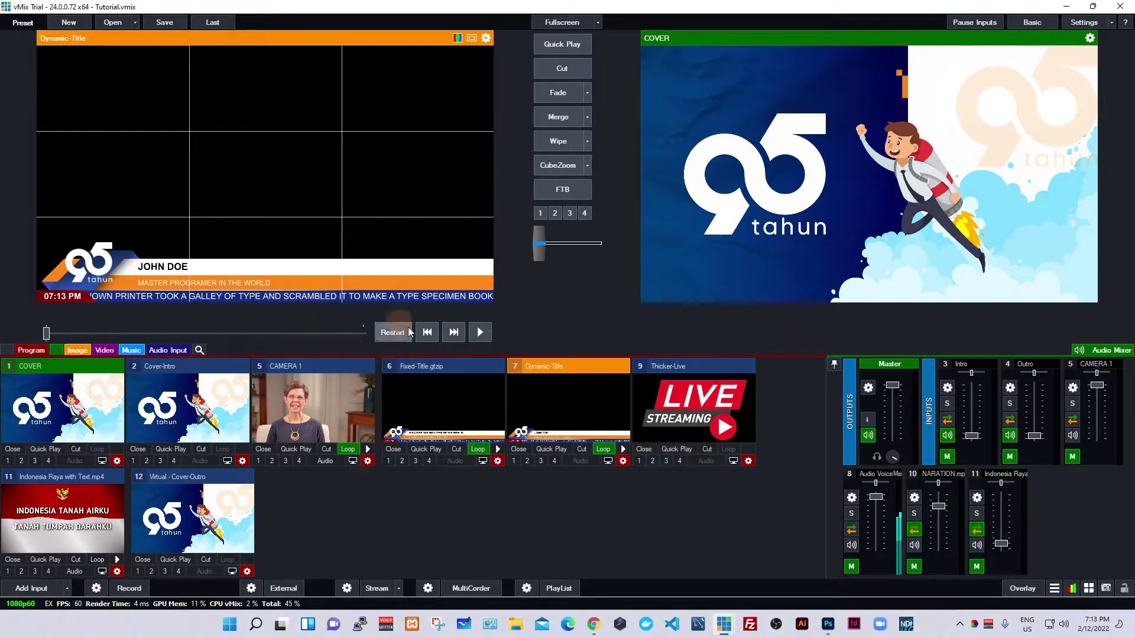
# - Show Dynamic-Title briefly on overlay 3, remove it, and put Thicker-Live on overlay 4
pyautogui.click(541, 461)
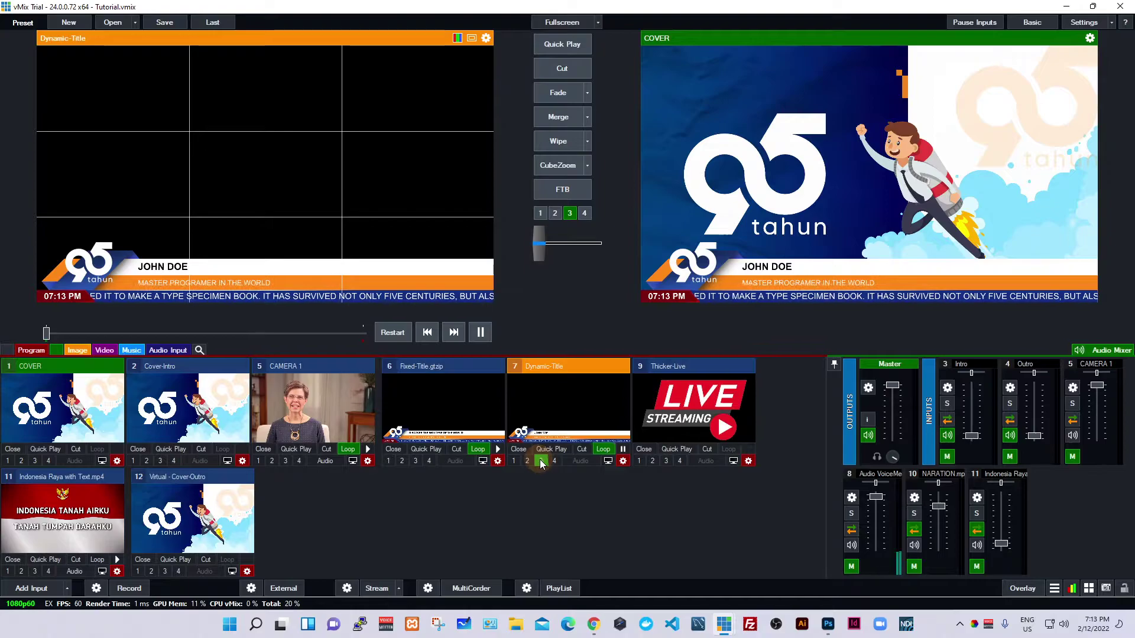
pyautogui.click(480, 416)
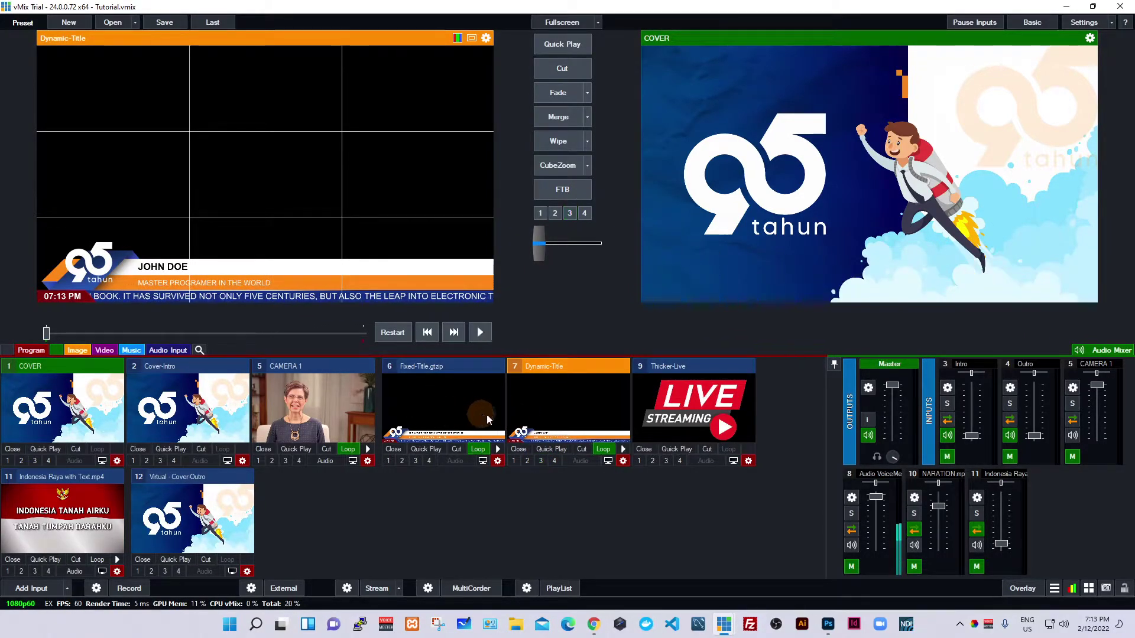
pyautogui.click(527, 424)
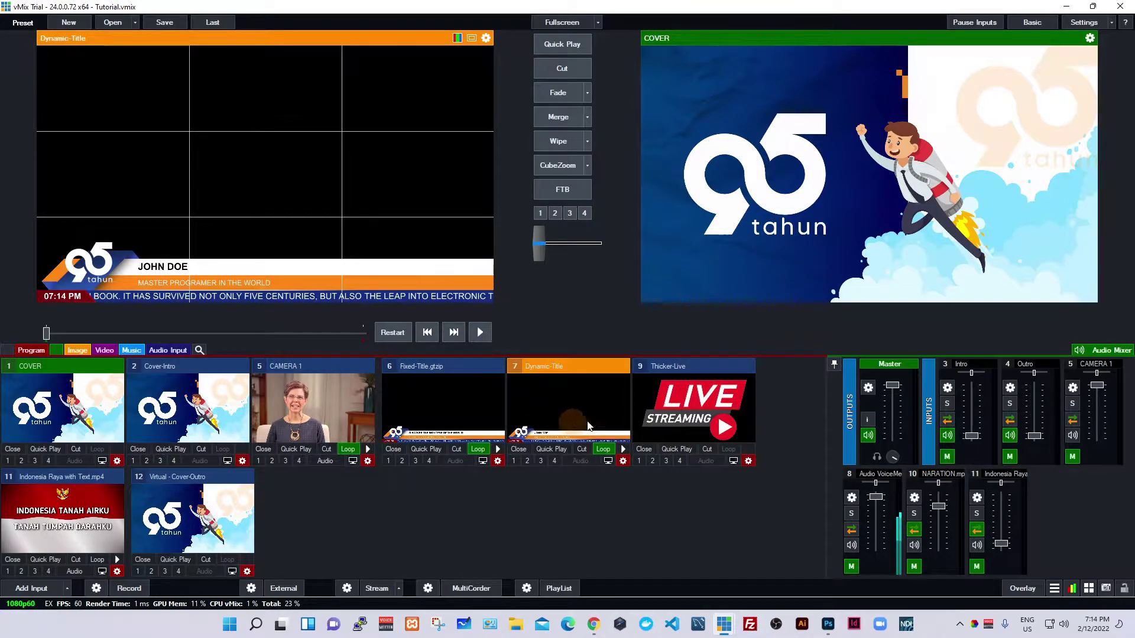
pyautogui.click(680, 462)
pyautogui.click(679, 461)
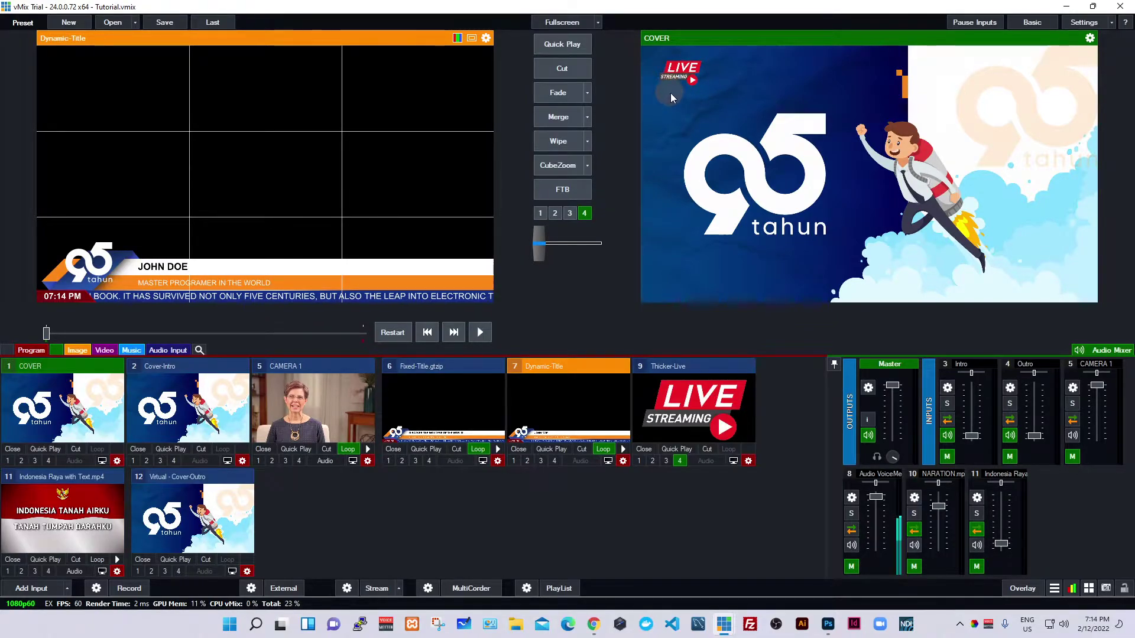
# - Preview the Intro and Outro inputs in the Music category, and return to the Program inputs
pyautogui.click(133, 352)
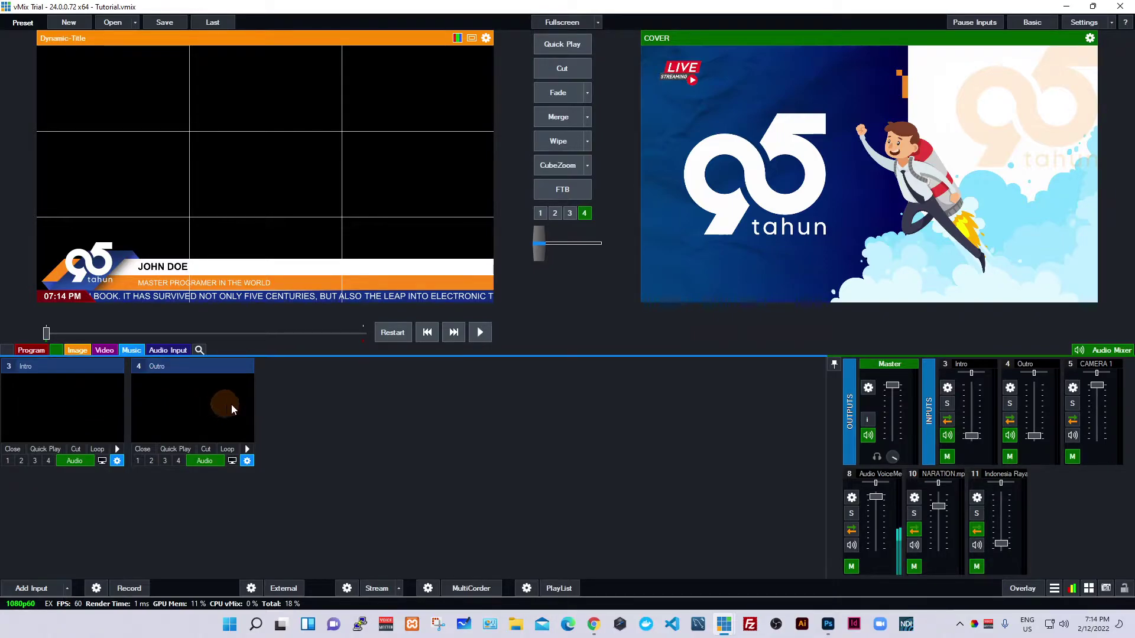
pyautogui.click(78, 408)
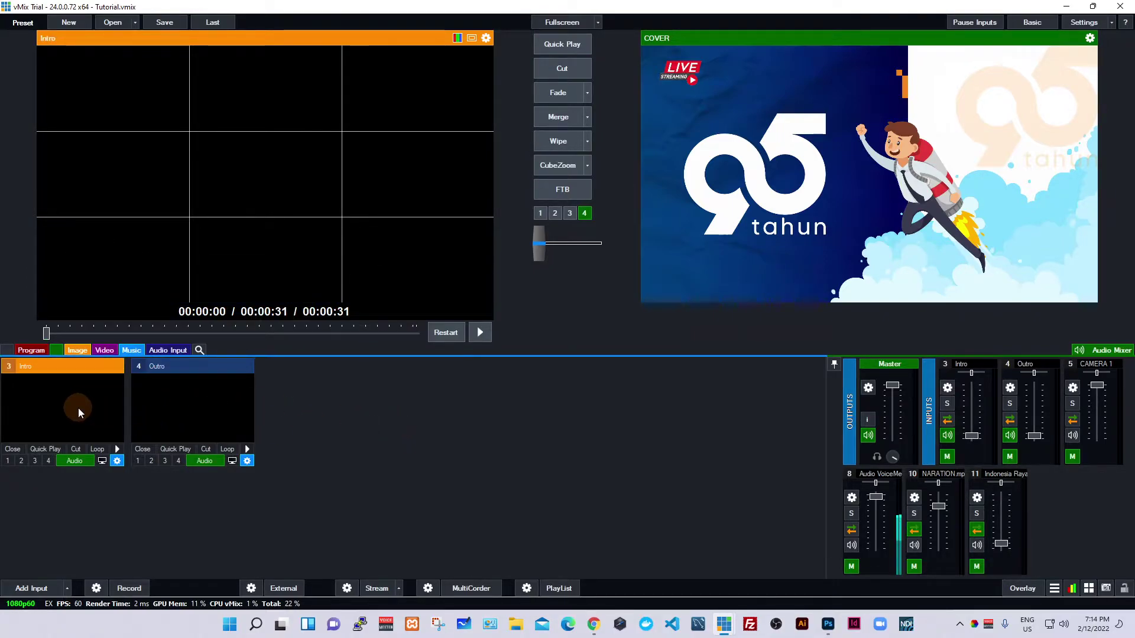
pyautogui.click(187, 406)
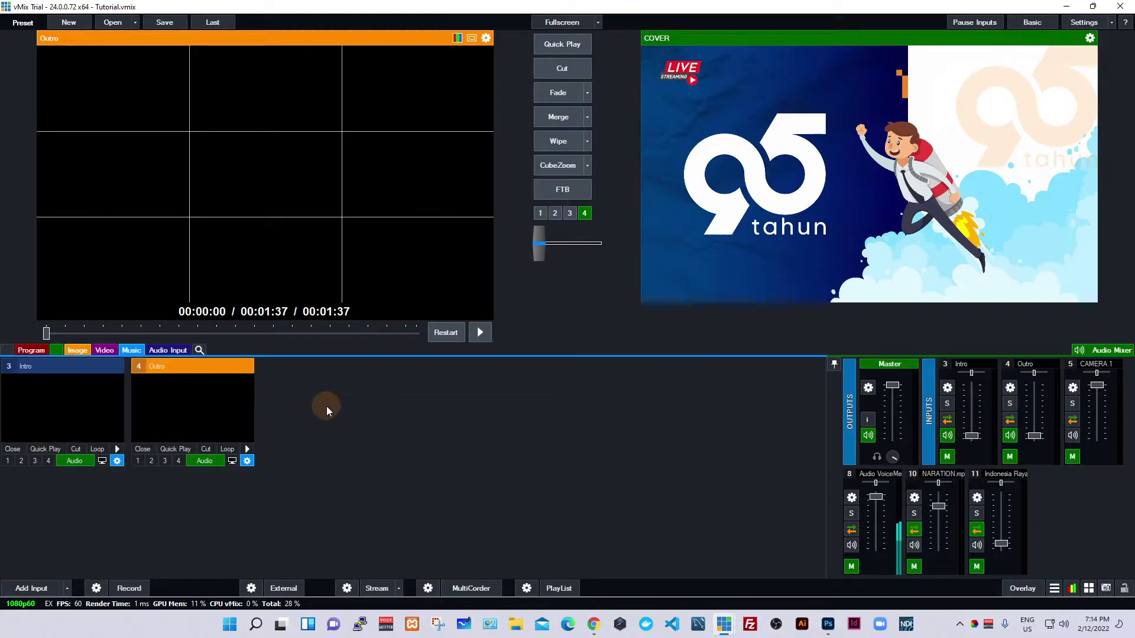
pyautogui.click(84, 410)
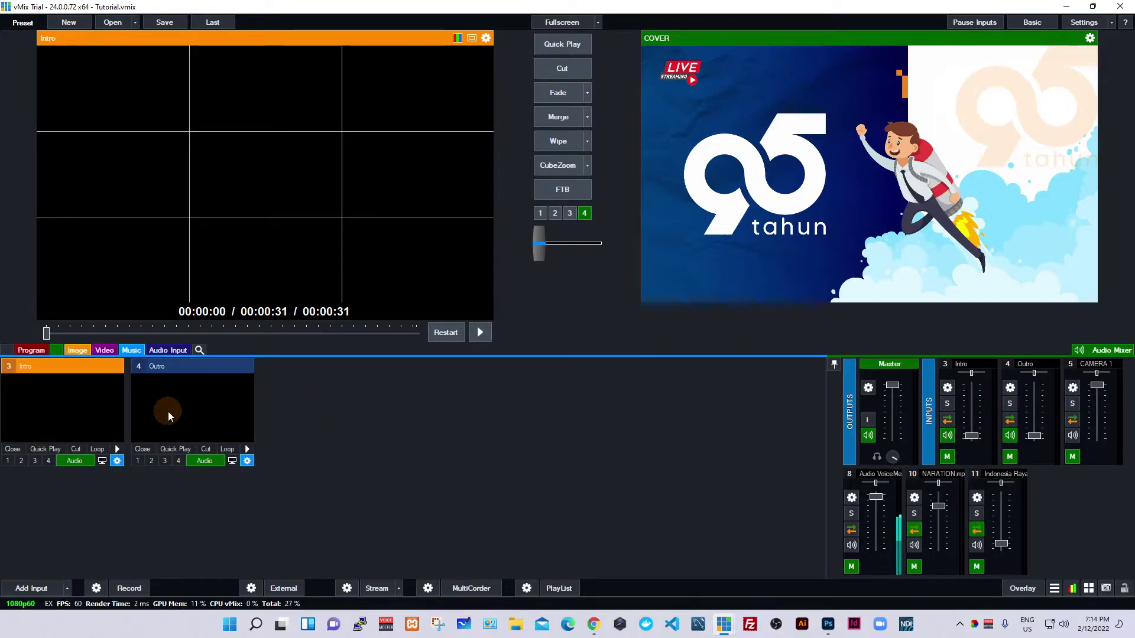
pyautogui.click(168, 411)
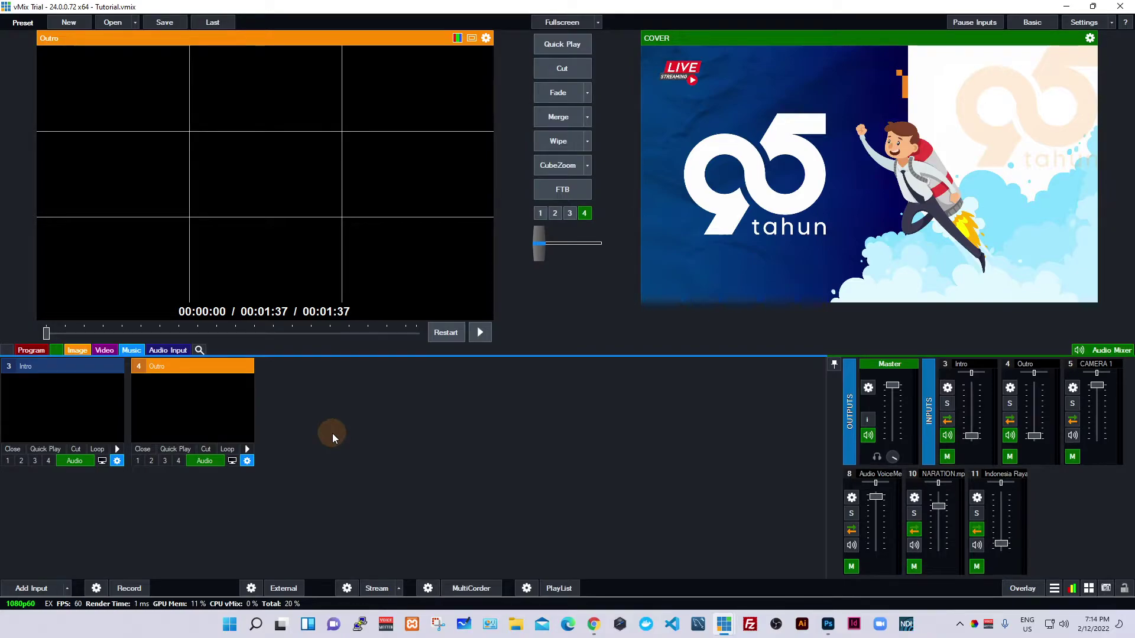
pyautogui.click(33, 352)
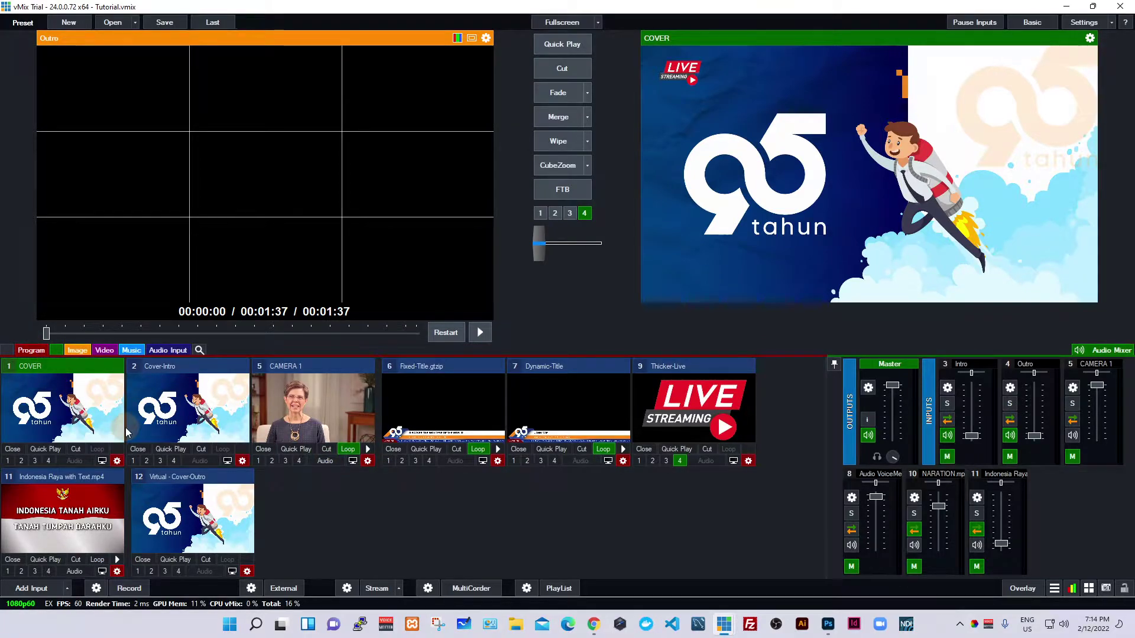
# - Examine the COVER input's triggers and the overlay functions available for its OverlayInput1Off trigger
pyautogui.click(117, 461)
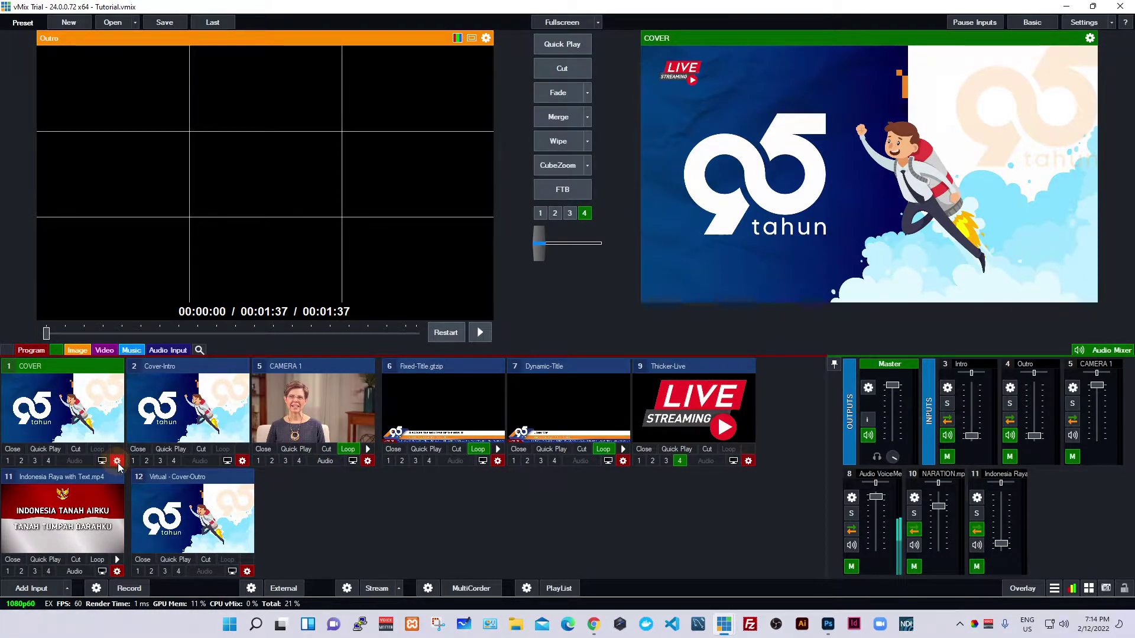
pyautogui.moveTo(586, 123); pyautogui.dragTo(444, 140)
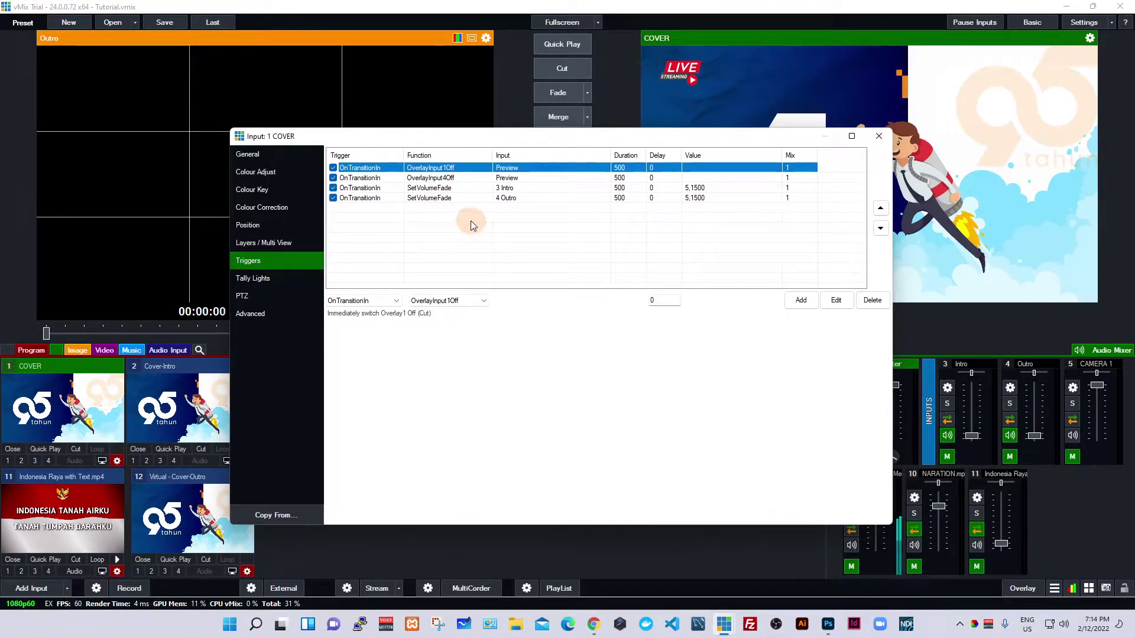
pyautogui.moveTo(399, 136); pyautogui.dragTo(431, 140)
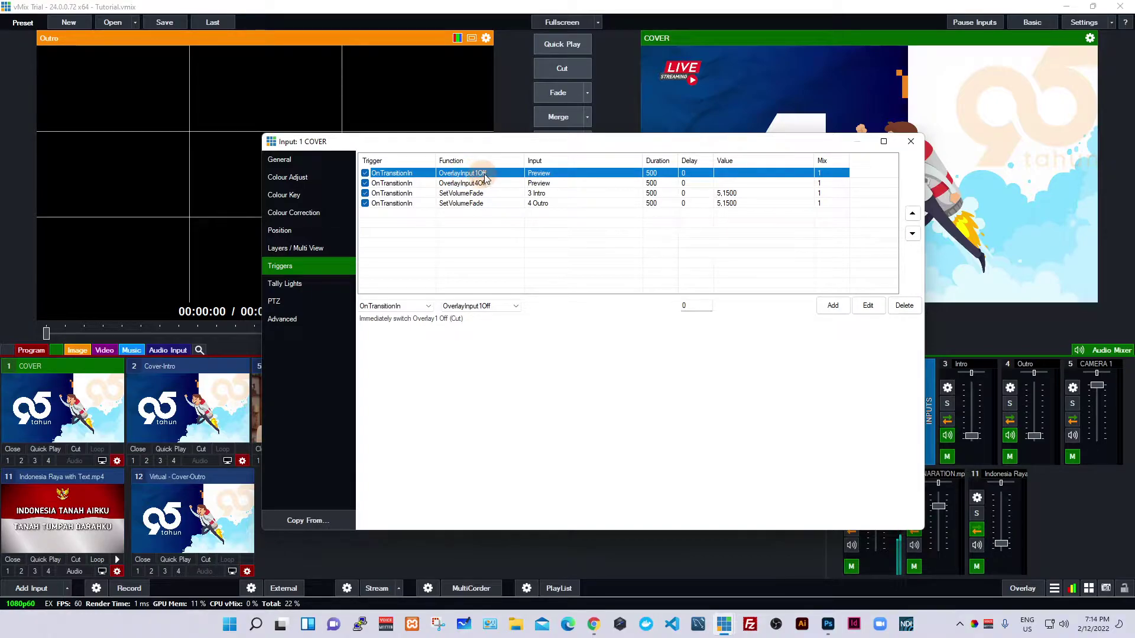
pyautogui.click(515, 307)
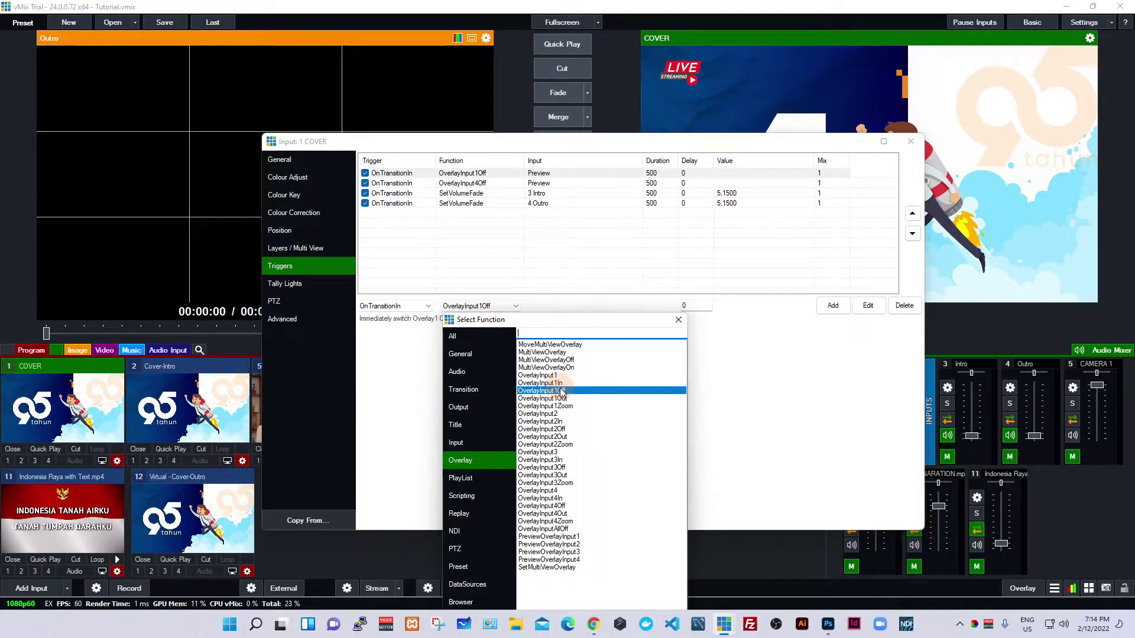
pyautogui.click(737, 320)
pyautogui.click(677, 322)
pyautogui.click(666, 374)
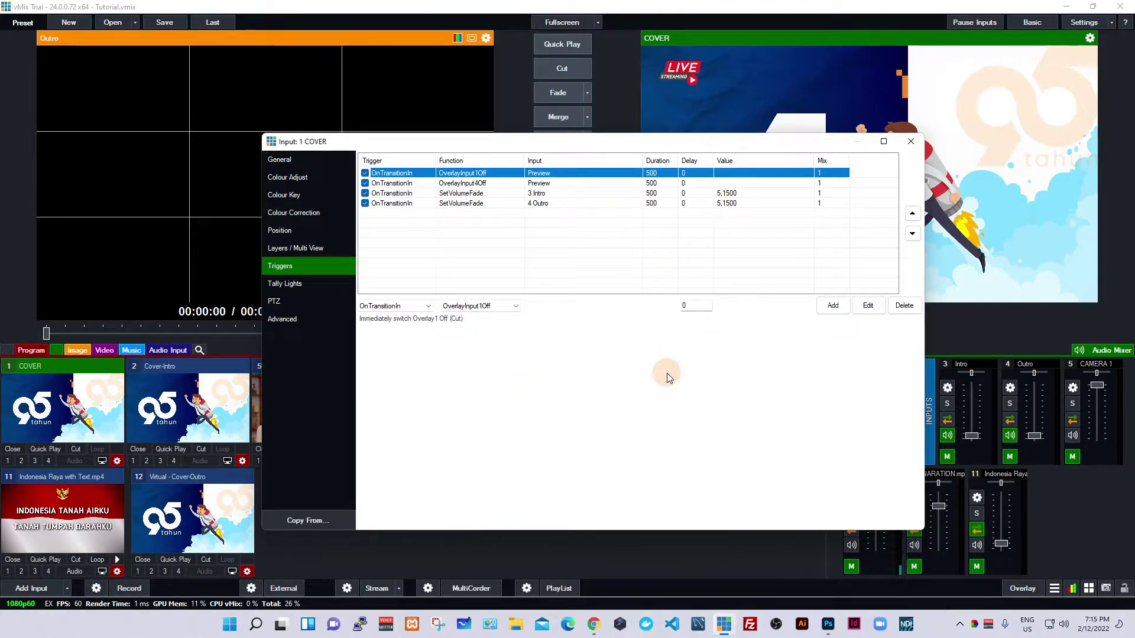
# - Close the COVER input settings and take Thicker-Live off overlay 4
pyautogui.click(911, 142)
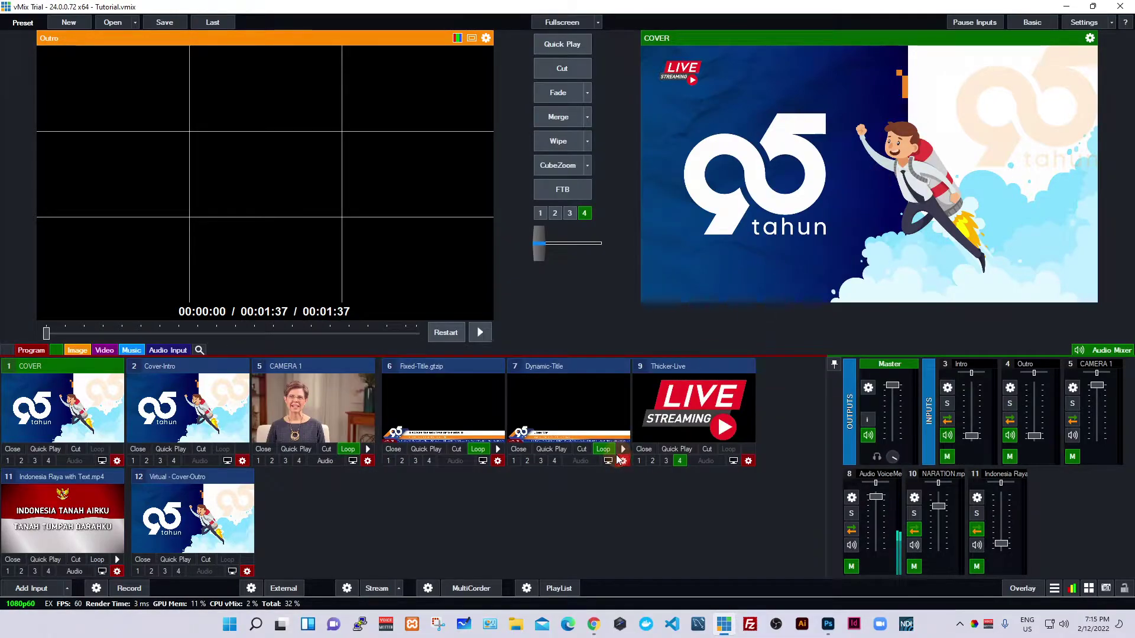
pyautogui.click(680, 461)
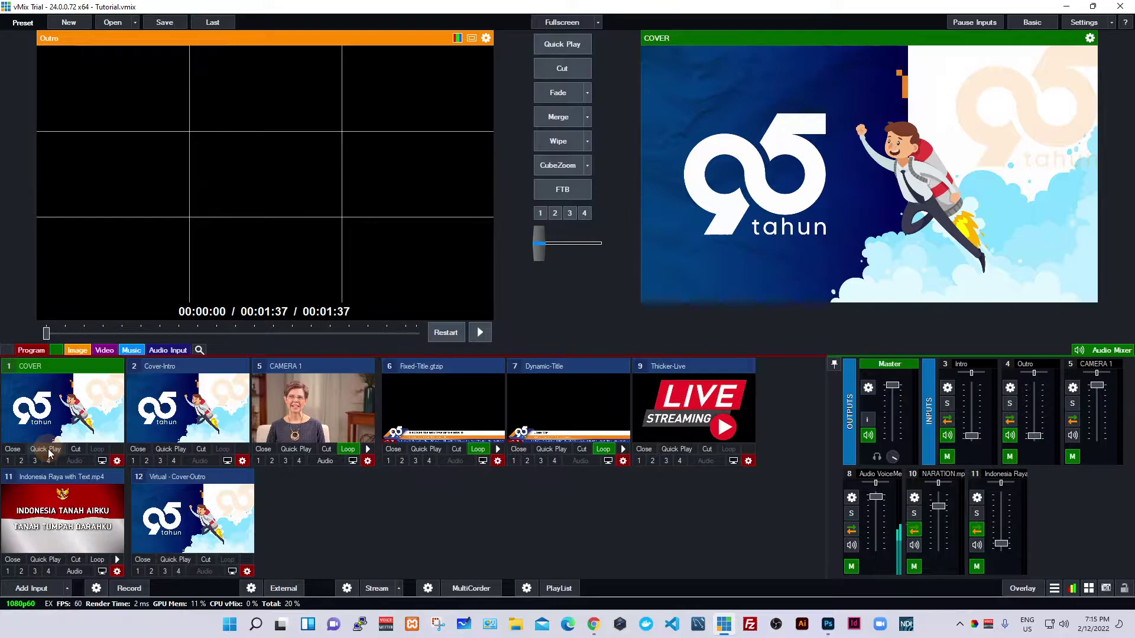
# - Reopen the COVER input's triggers and review the OverlayInput4Off trigger and the SetVolumeFade trigger for Intro
pyautogui.click(117, 462)
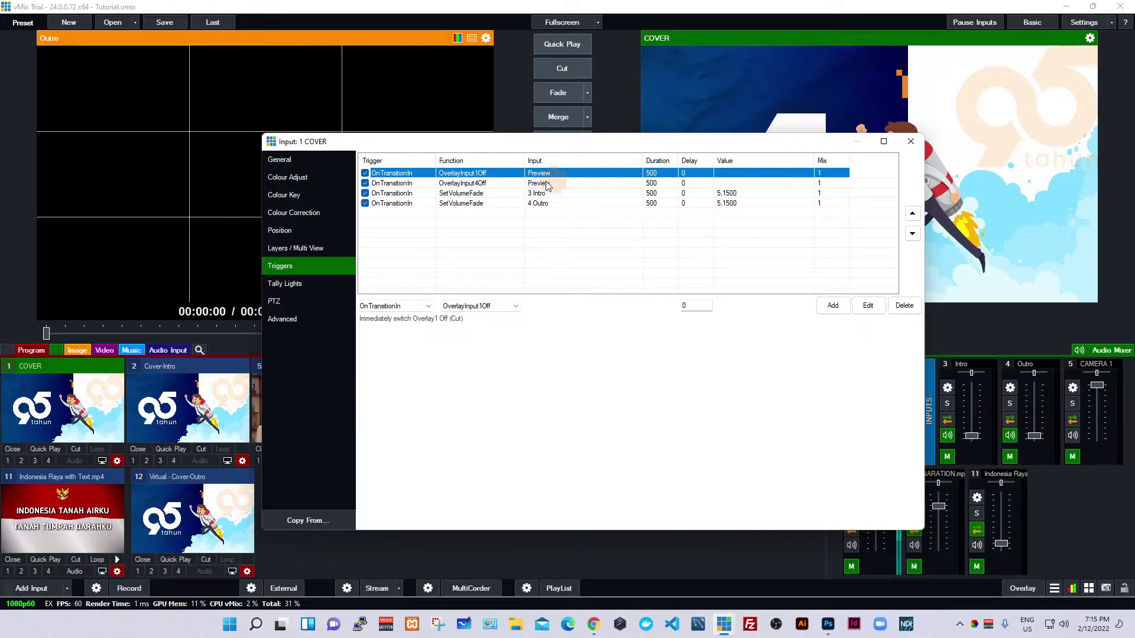
pyautogui.click(410, 184)
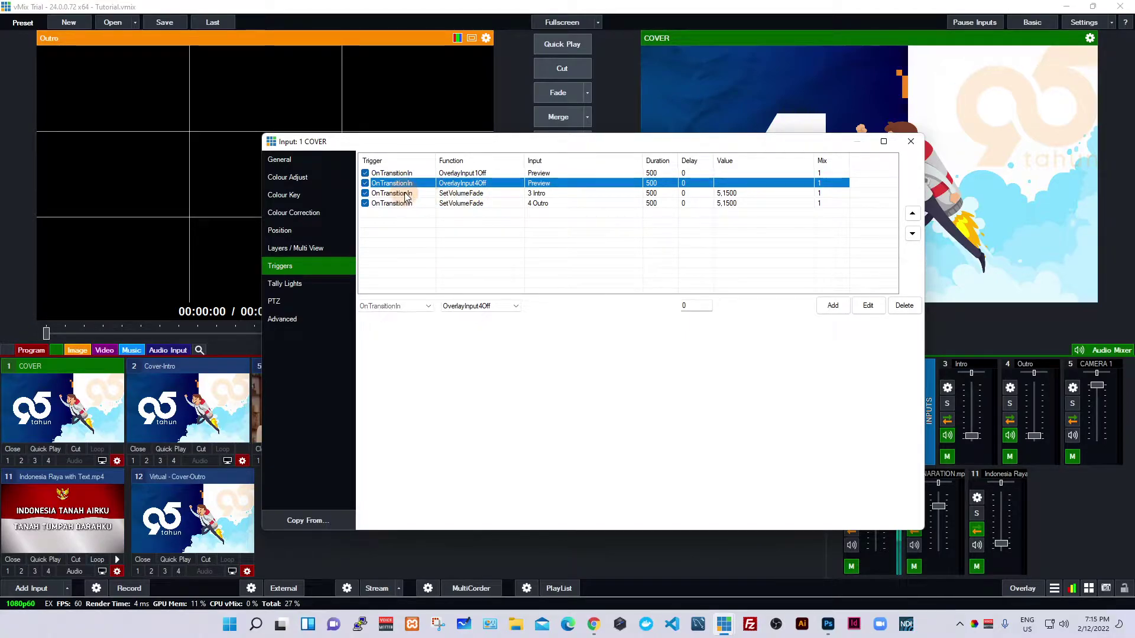
pyautogui.click(428, 195)
pyautogui.click(488, 194)
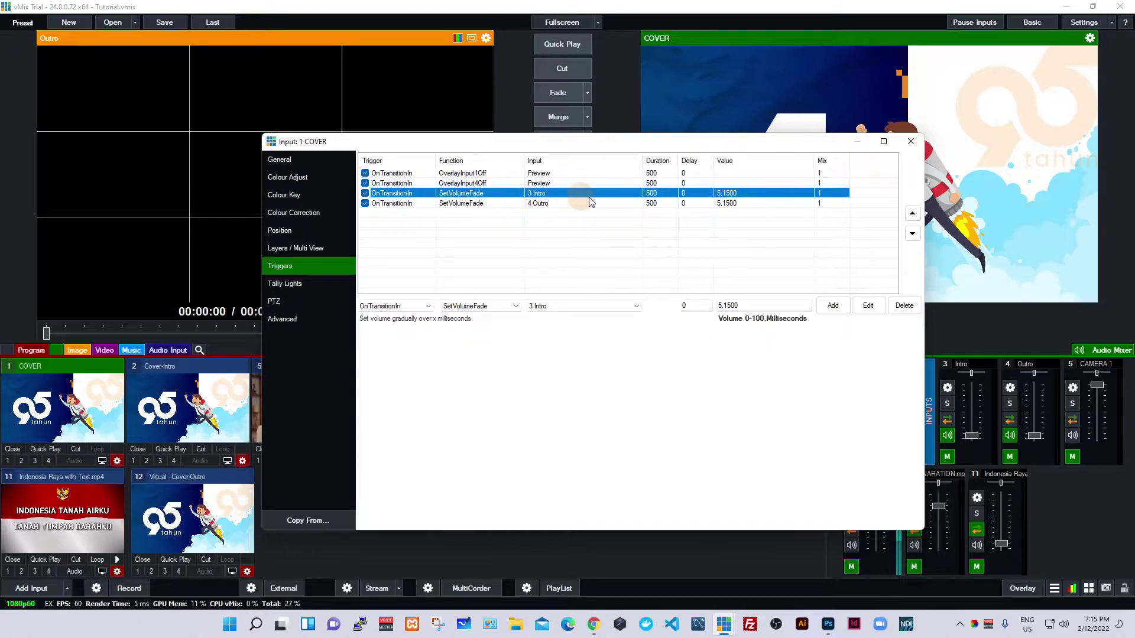
# - Inspect the Intro fade trigger's event and function settings and the list of inputs it can target
pyautogui.click(544, 241)
pyautogui.click(372, 306)
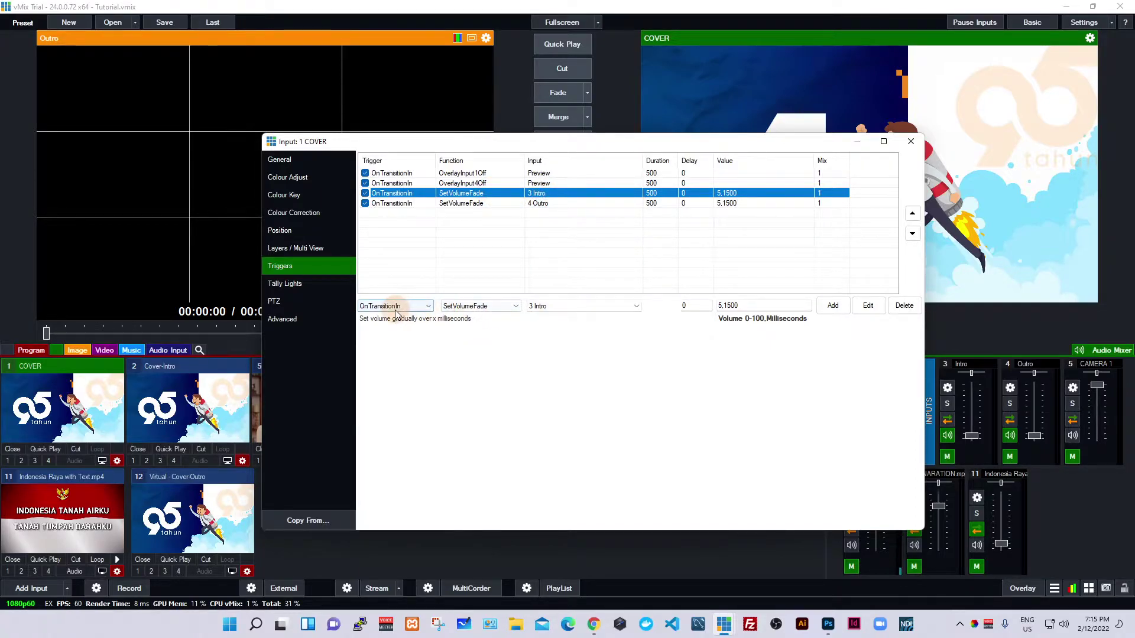
pyautogui.click(462, 310)
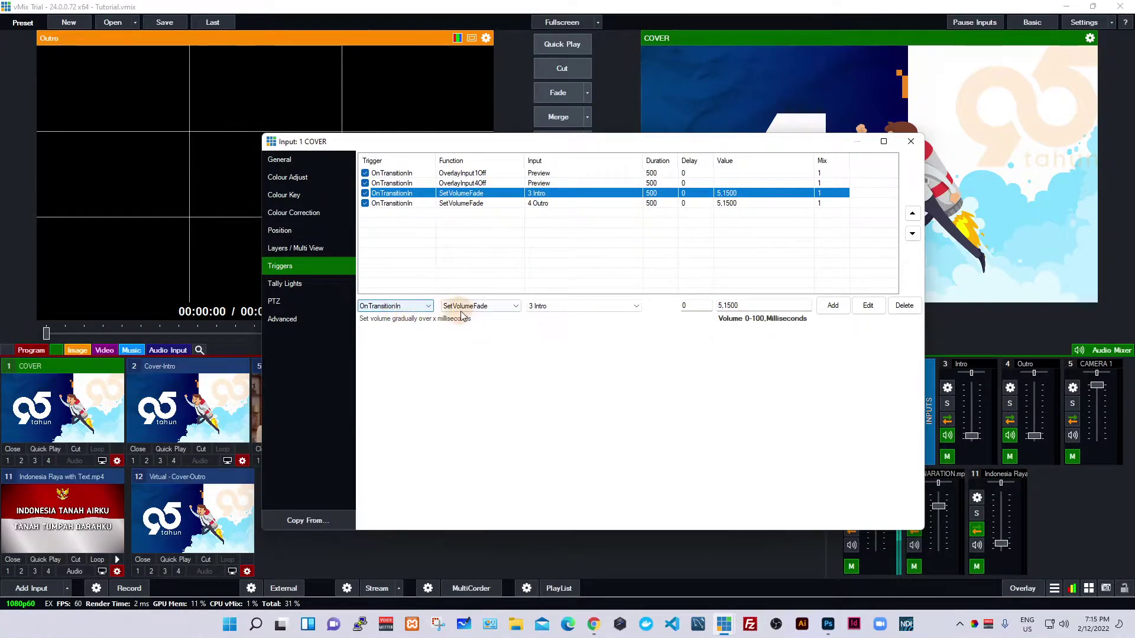
pyautogui.click(404, 312)
pyautogui.click(494, 308)
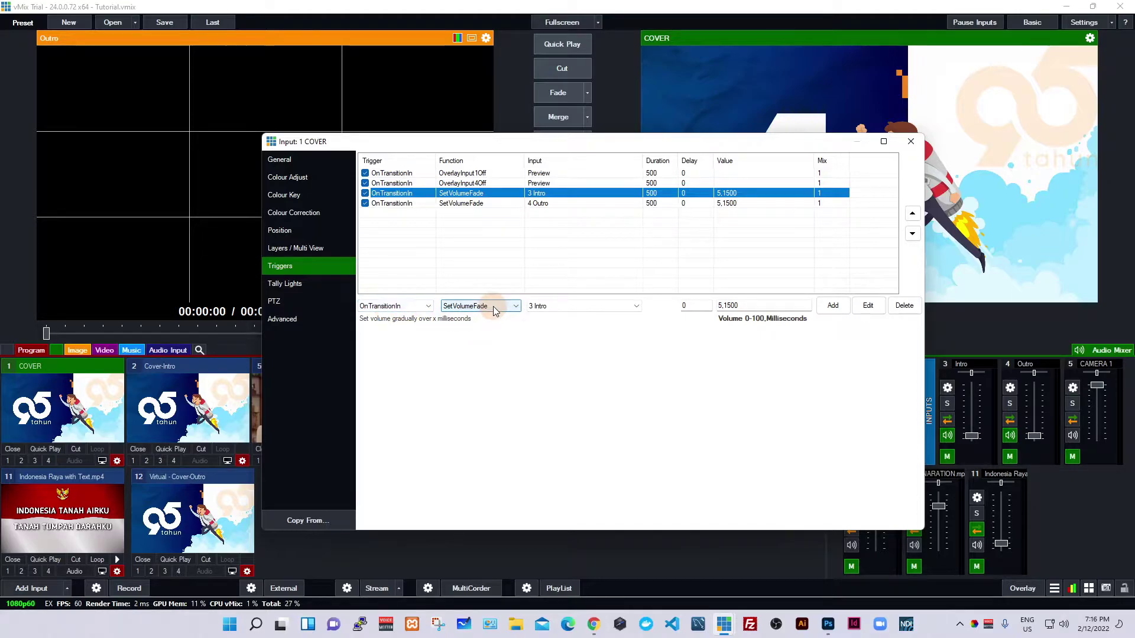
pyautogui.click(580, 309)
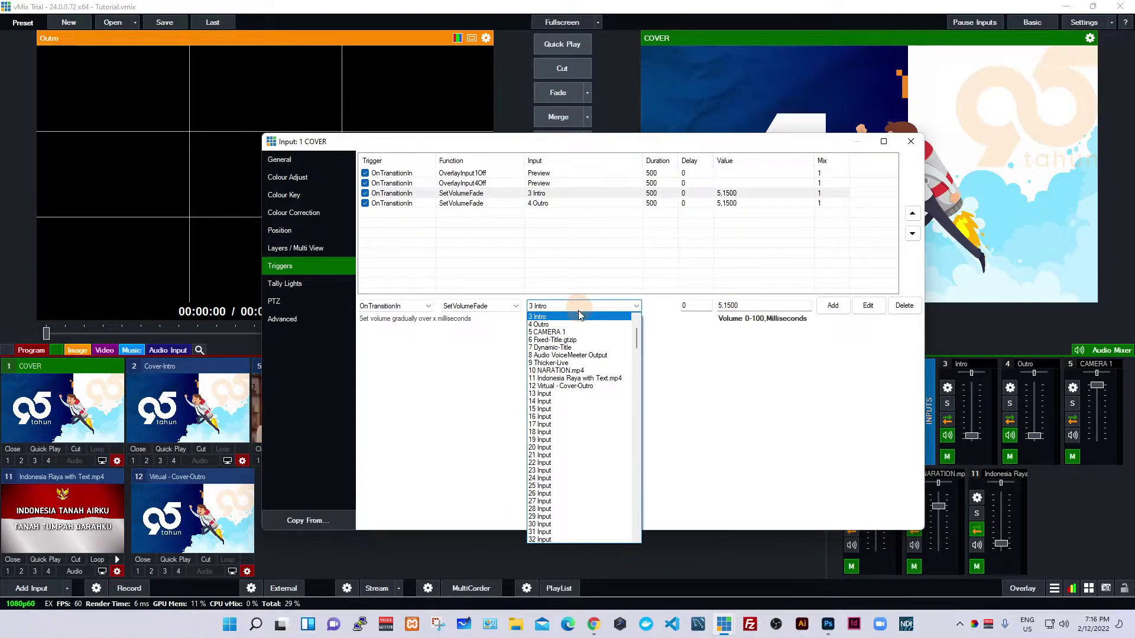
pyautogui.moveTo(636, 331); pyautogui.dragTo(639, 319)
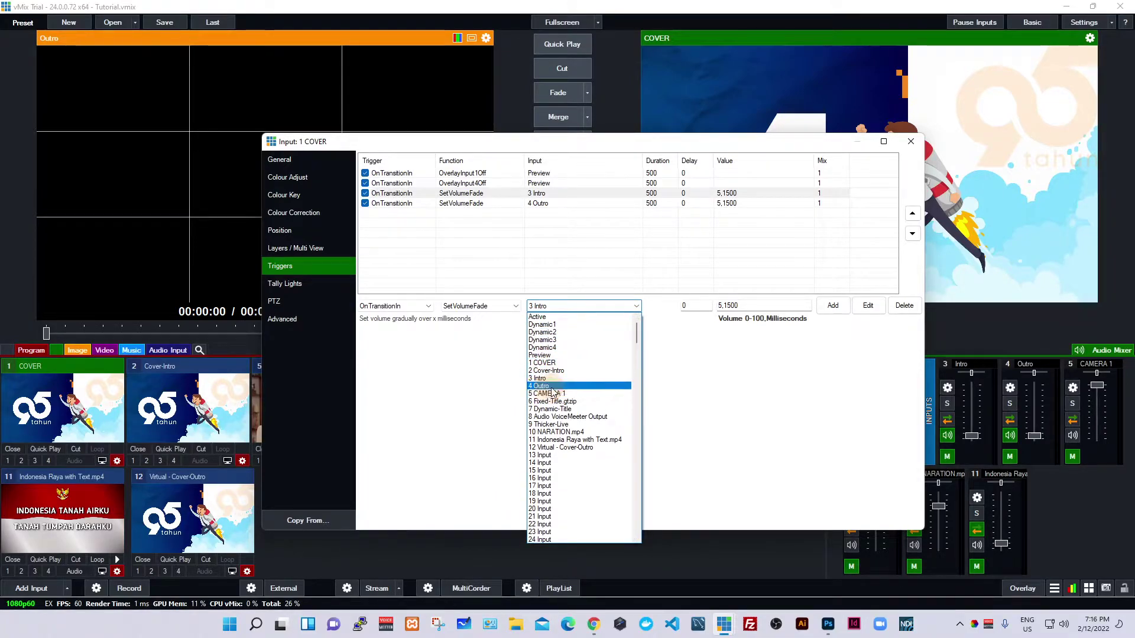
pyautogui.click(672, 368)
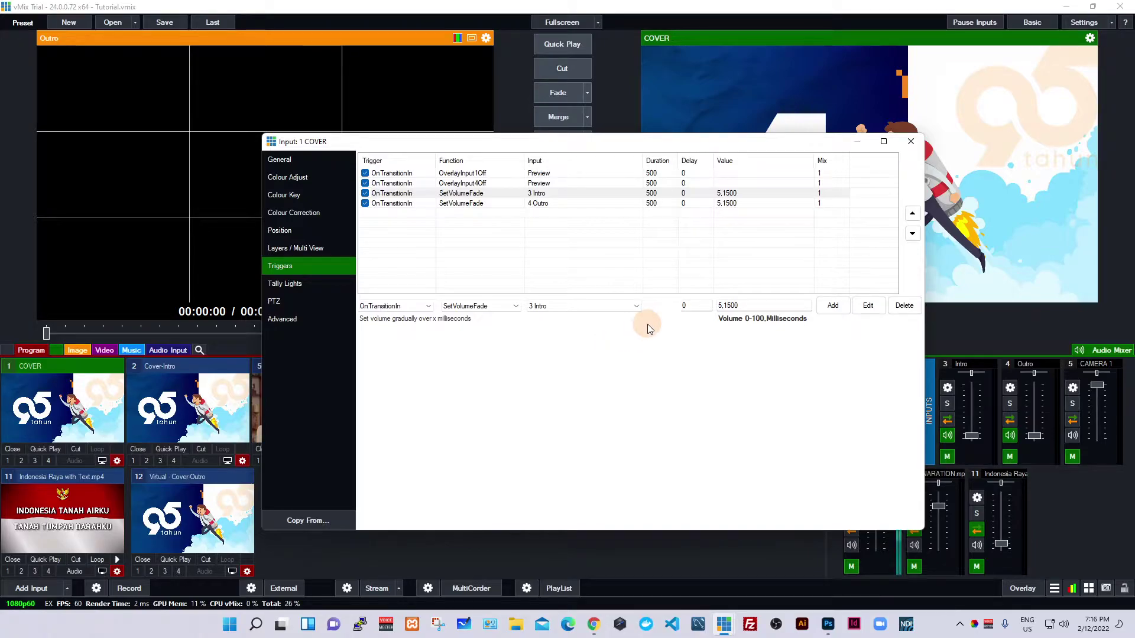
# - Try the value 0,1500 for the Intro volume fade without saving it, and select the Outro fade trigger
pyautogui.click(720, 305)
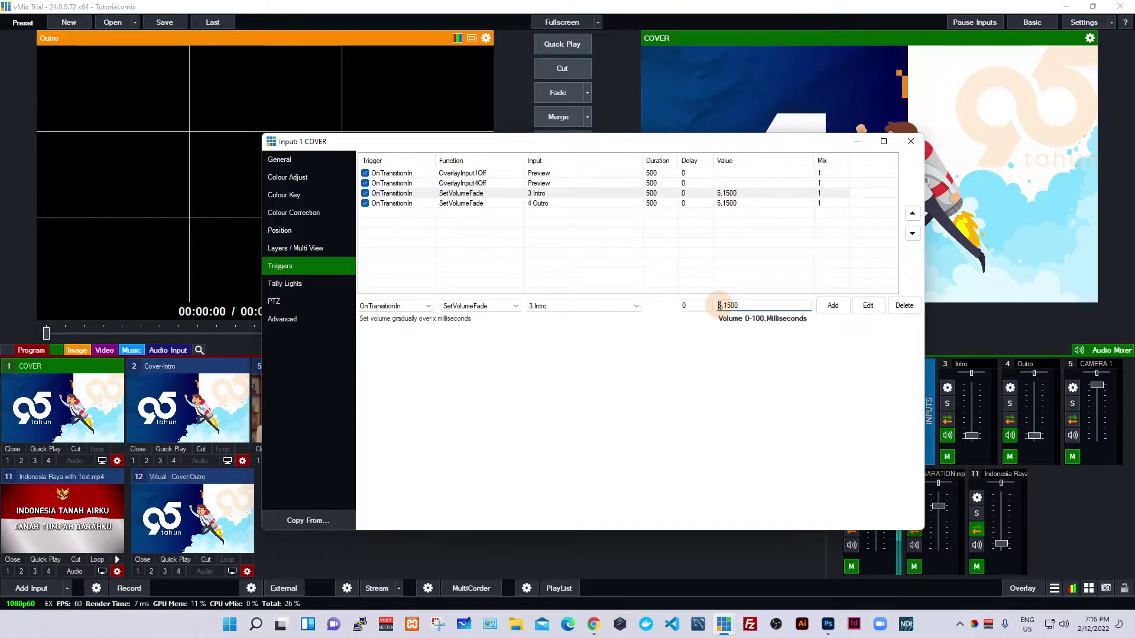
pyautogui.moveTo(719, 306); pyautogui.dragTo(700, 308)
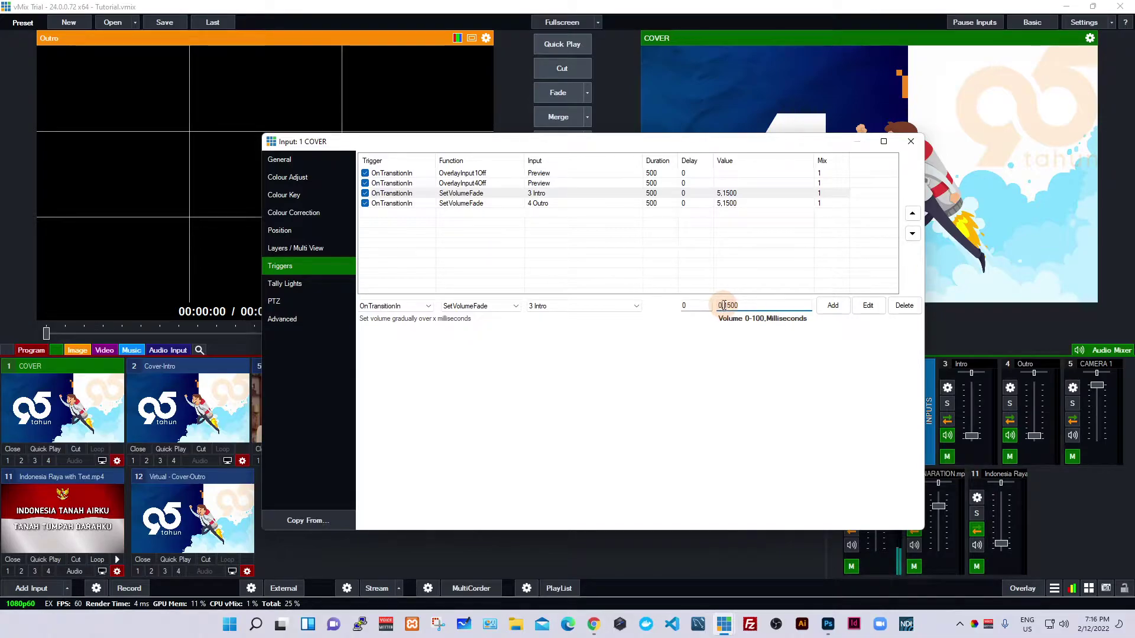
pyautogui.moveTo(725, 305); pyautogui.dragTo(748, 304)
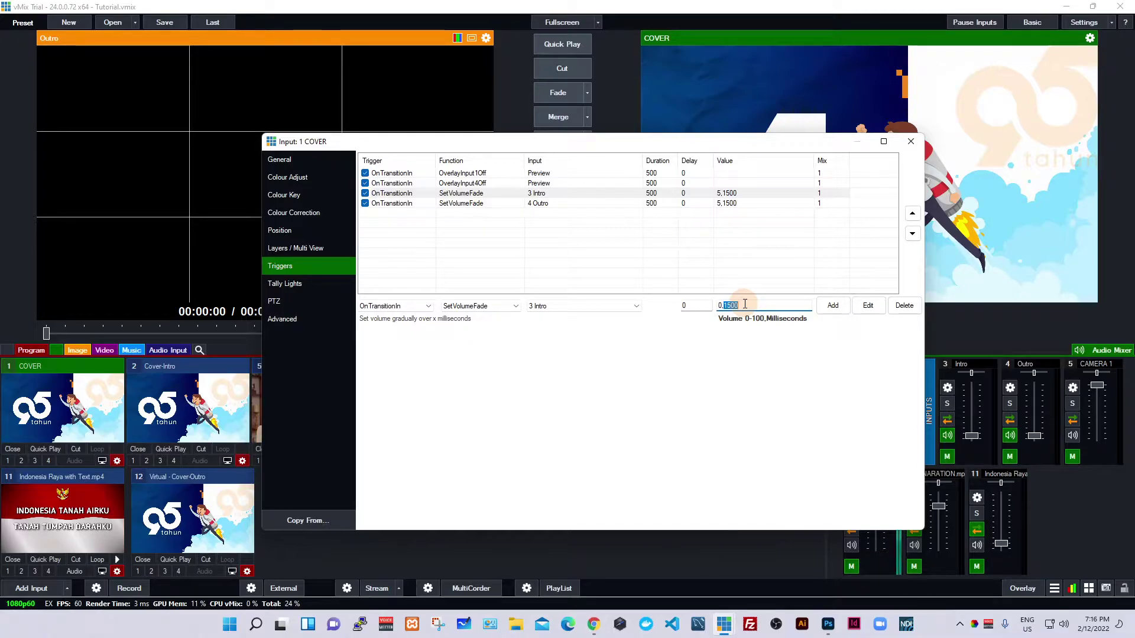
pyautogui.click(745, 305)
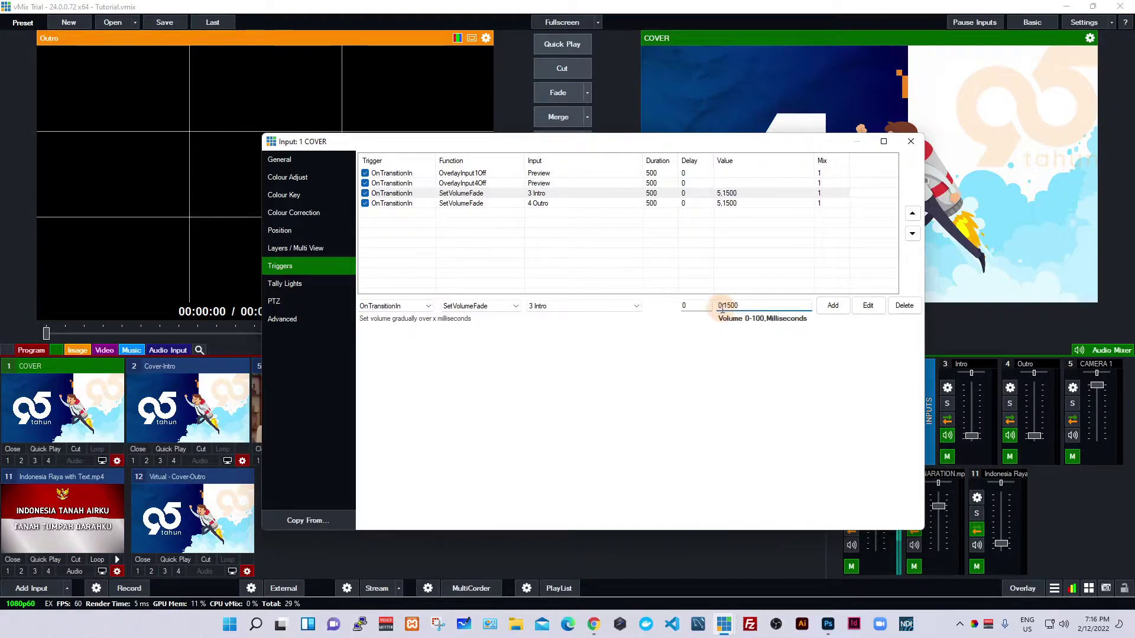
pyautogui.moveTo(718, 305); pyautogui.dragTo(723, 305)
pyautogui.click(509, 202)
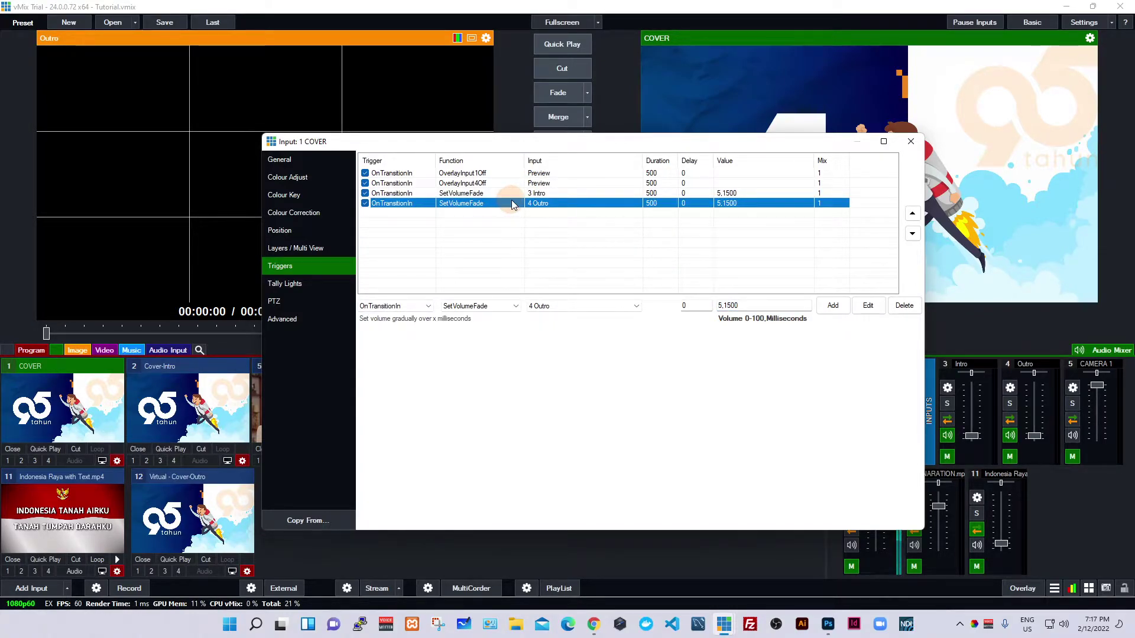
# - Set the COVER input's SetVolumeFade trigger for Intro to the value 0,1500 and save the change
pyautogui.click(690, 208)
pyautogui.click(722, 195)
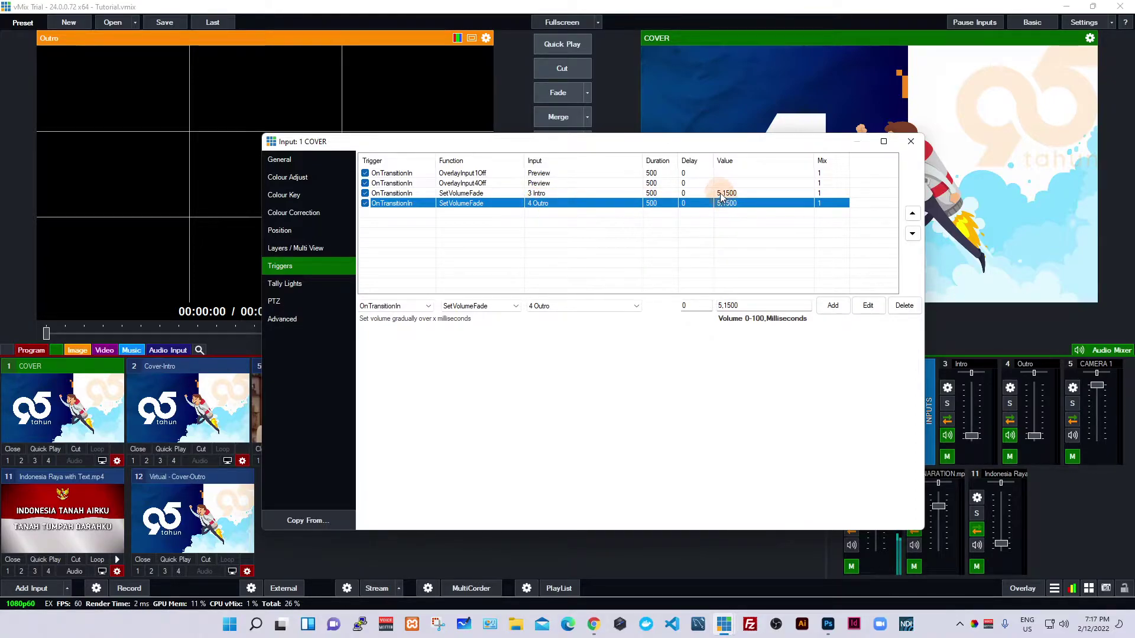
pyautogui.click(710, 305)
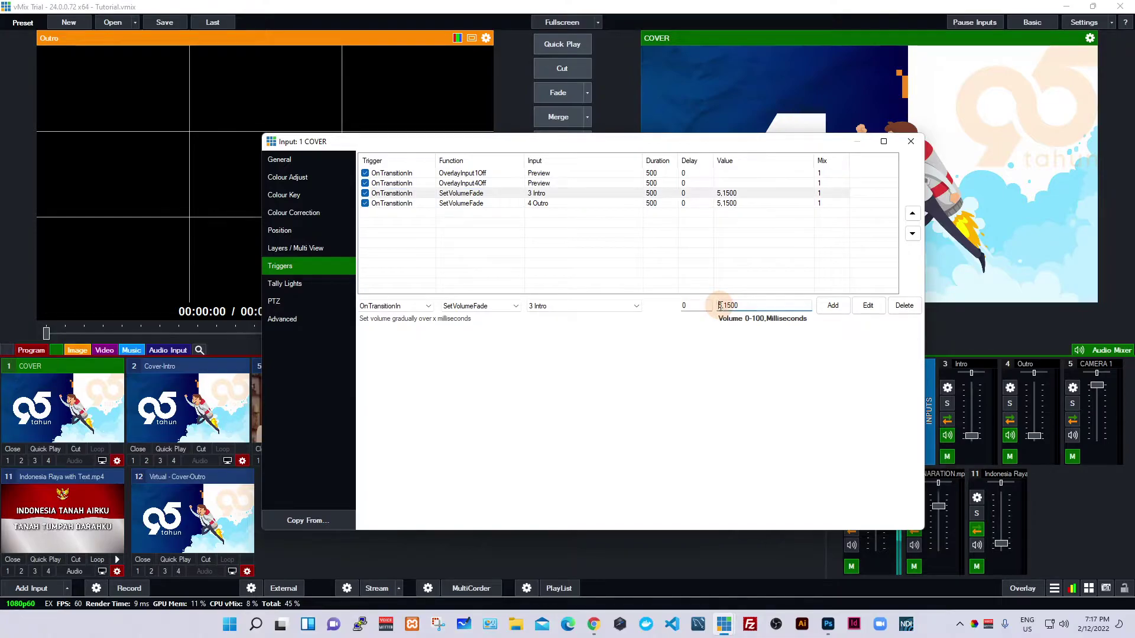
pyautogui.press('Delete')
pyautogui.write('0')
pyautogui.click(868, 305)
# - Change the SetVolumeFade trigger for Outro to the value 0,1500 and save it
pyautogui.click(532, 206)
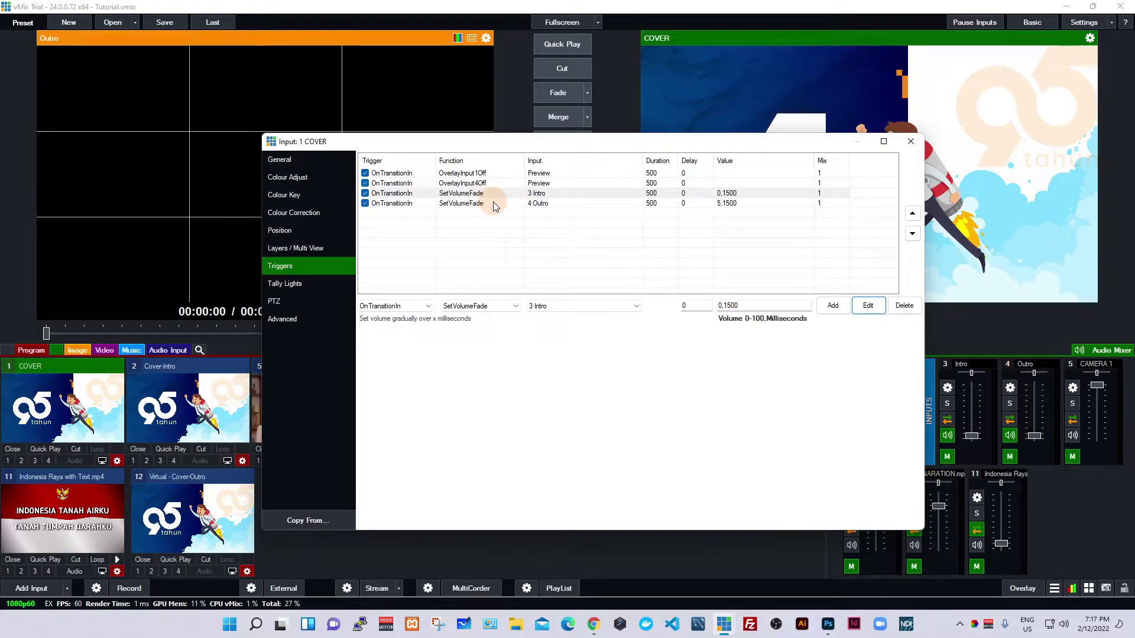
pyautogui.click(508, 203)
pyautogui.click(719, 306)
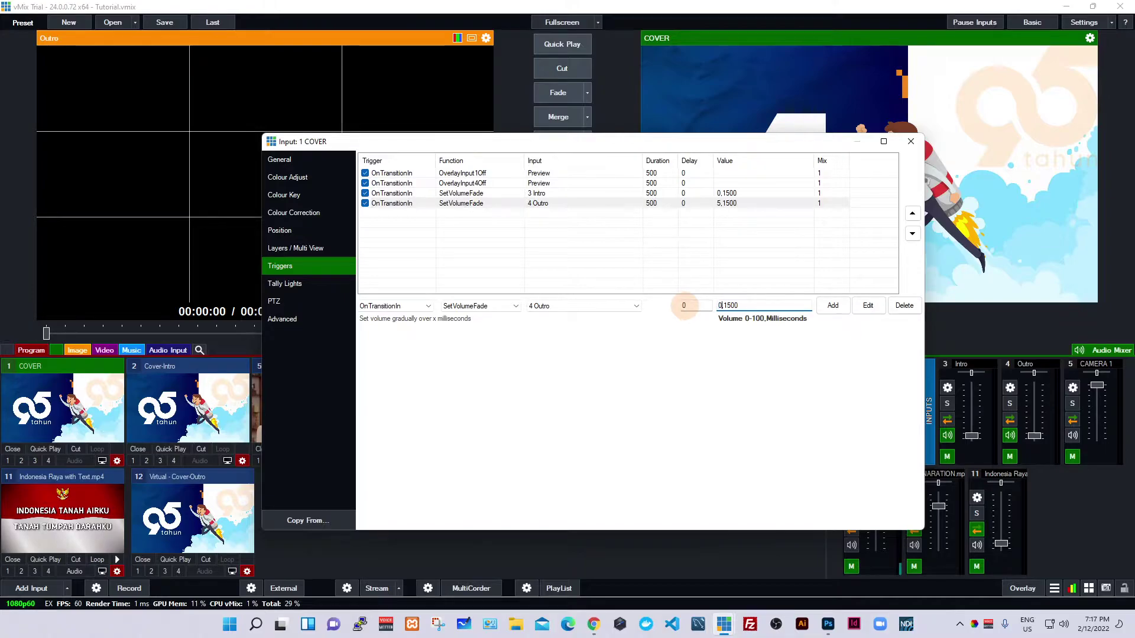
pyautogui.press('Delete')
pyautogui.write('0')
pyautogui.click(868, 306)
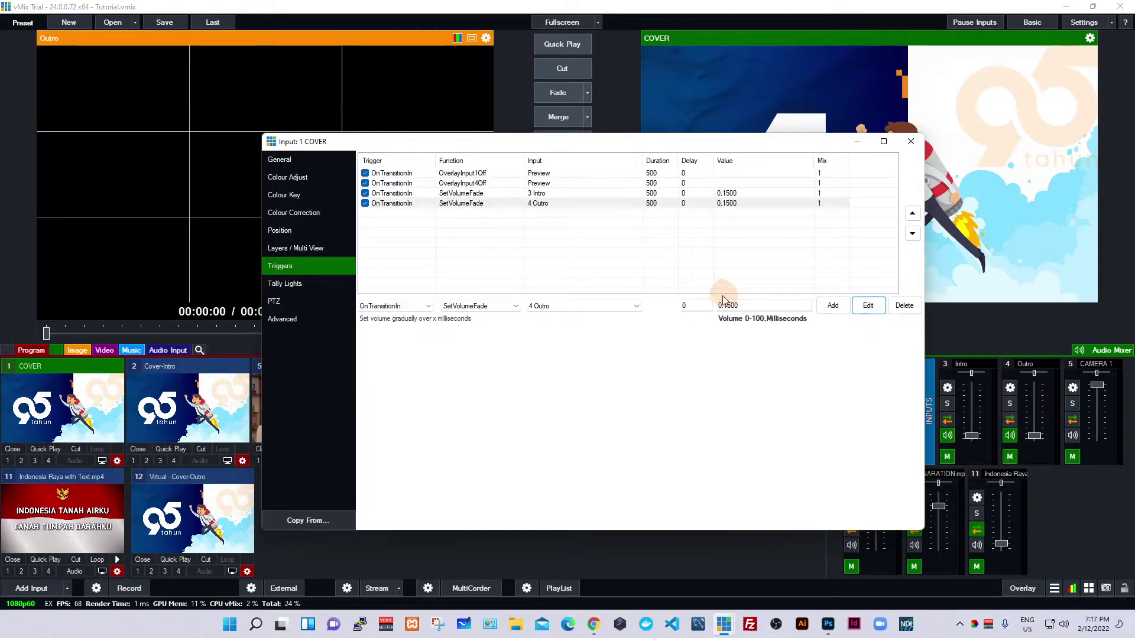
# - Add an OnCompletion trigger to COVER that runs SetVolumeFade on Outro with the value 0,1500
pyautogui.click(480, 305)
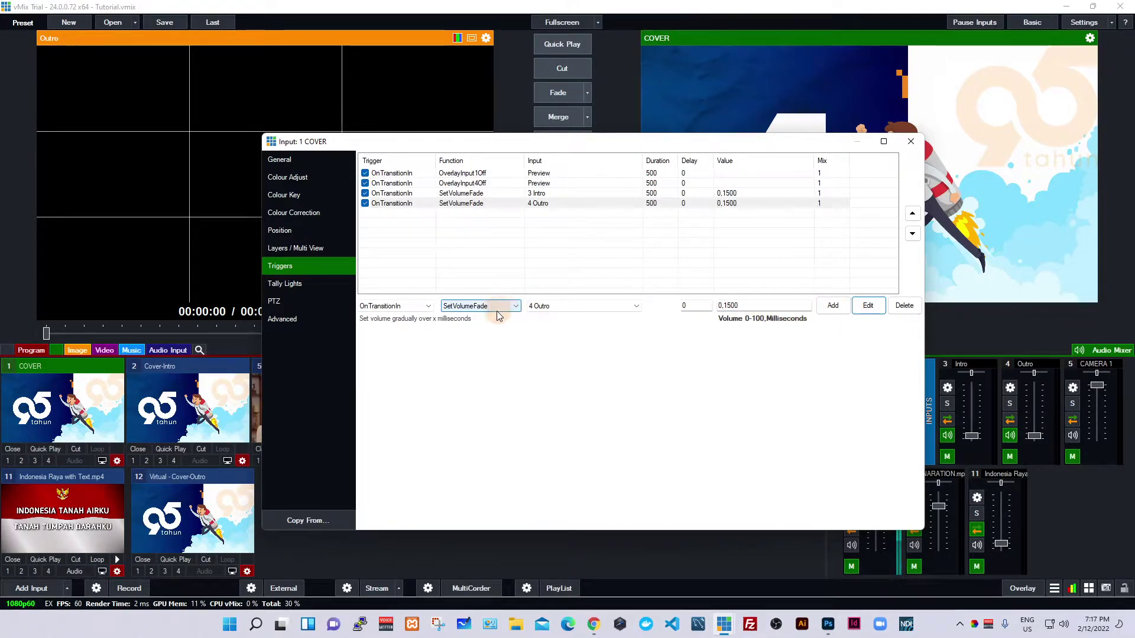
pyautogui.click(403, 207)
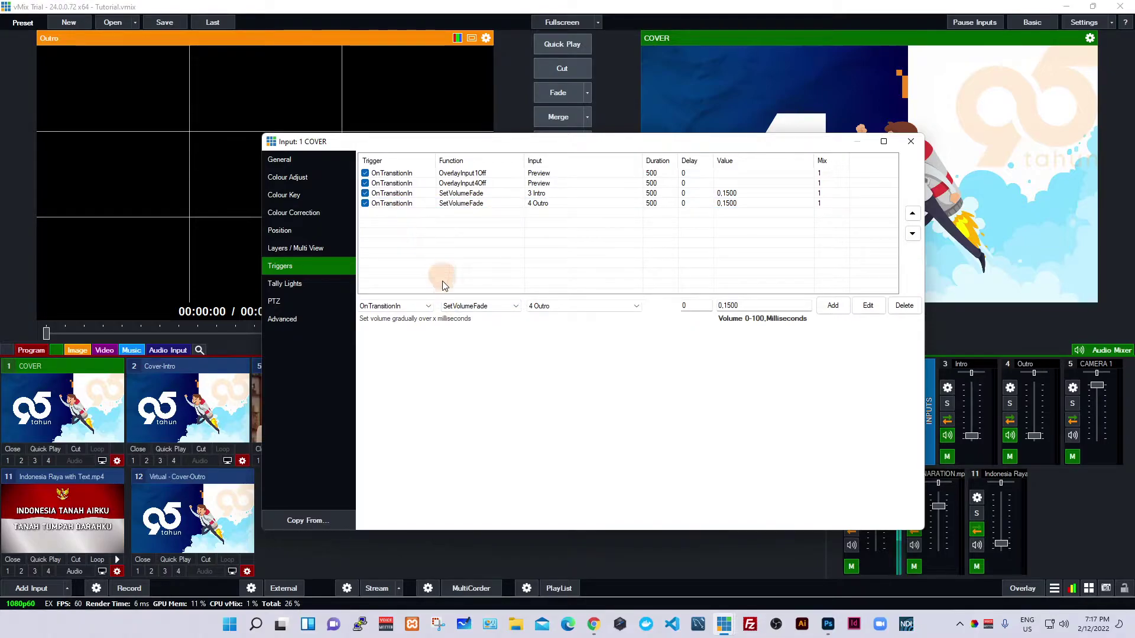
pyautogui.click(426, 307)
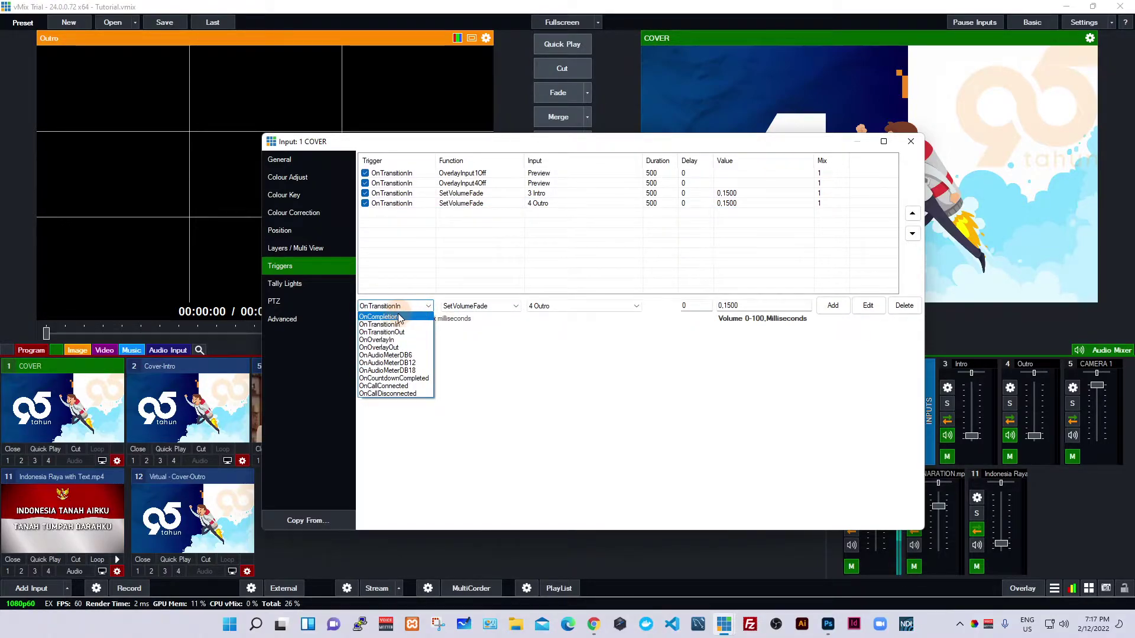
pyautogui.click(393, 317)
pyautogui.click(497, 308)
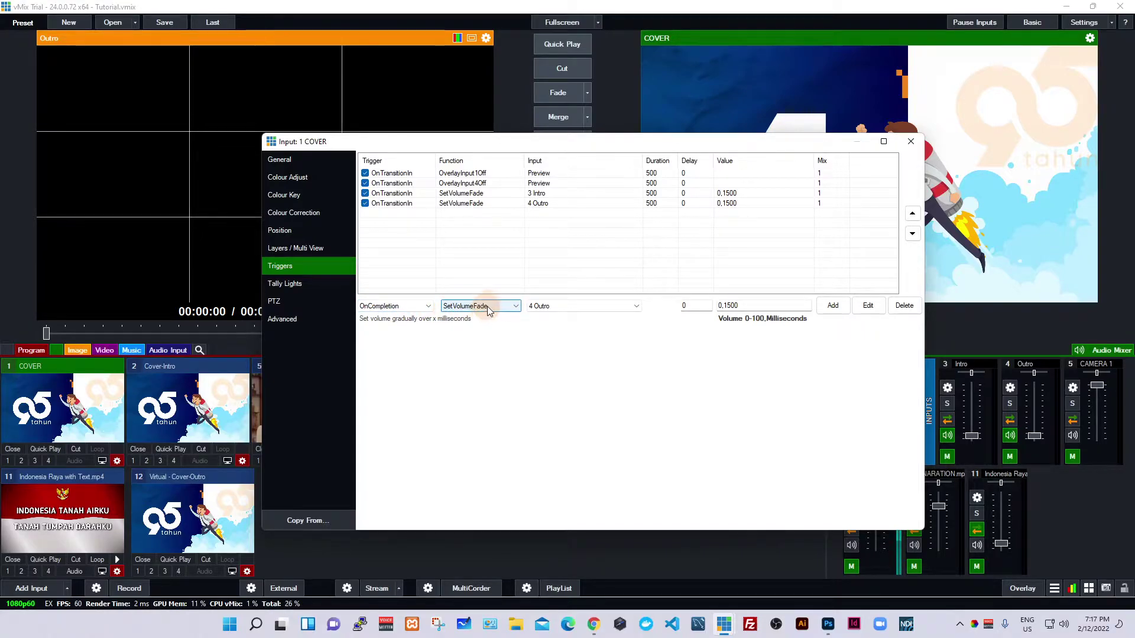
pyautogui.click(615, 315)
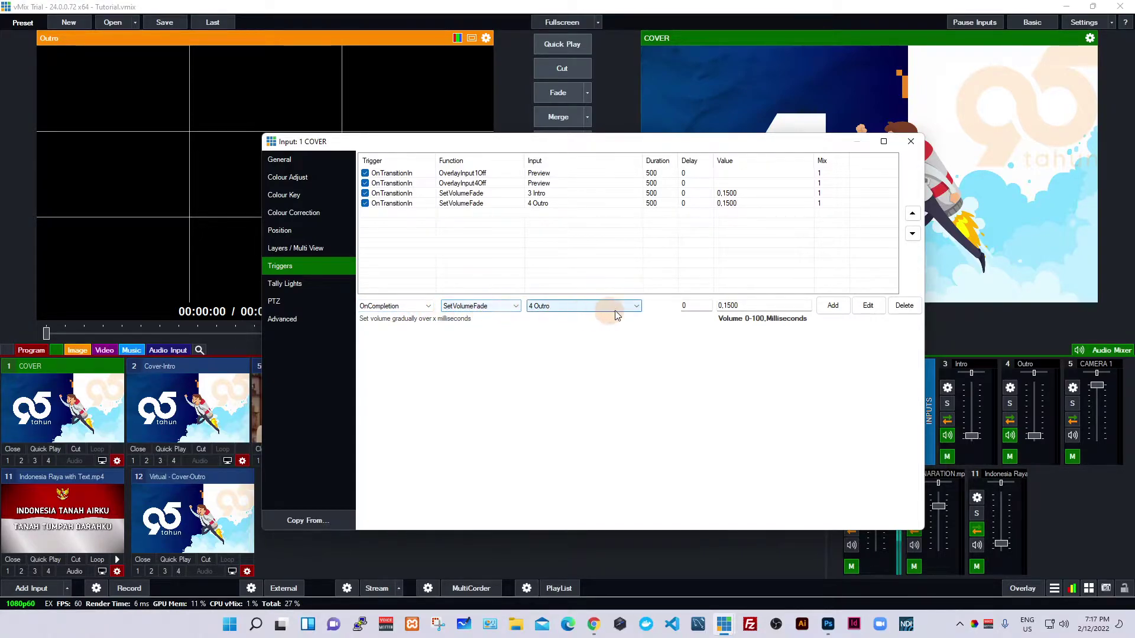
pyautogui.click(832, 306)
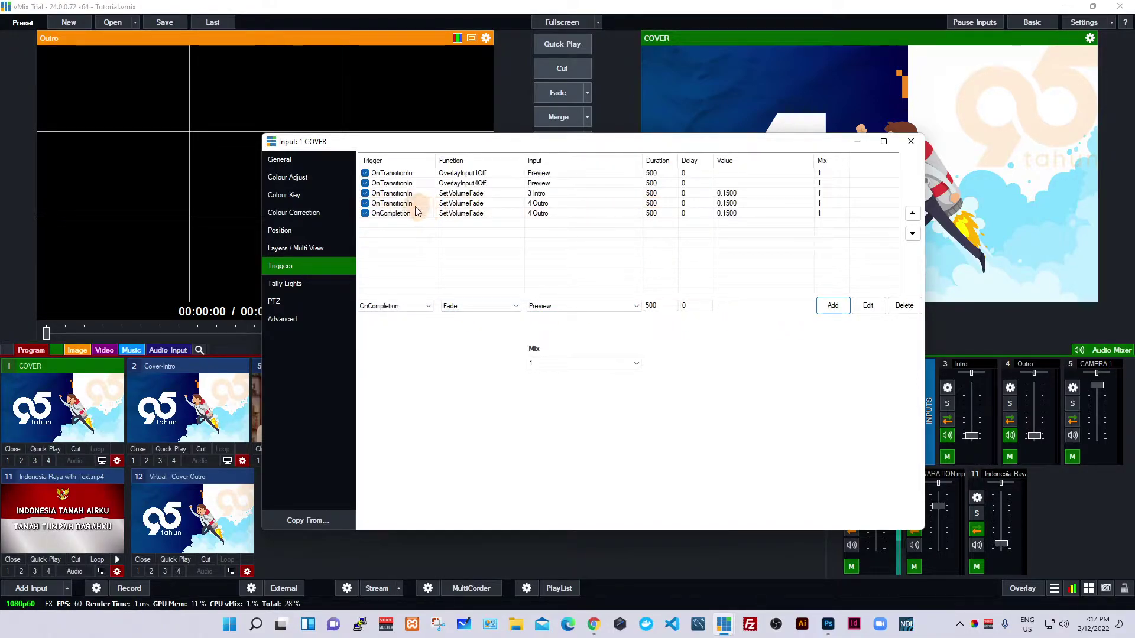
# - Disable the OnCompletion volume-fade trigger for Outro and delete it from COVER's trigger list
pyautogui.click(366, 214)
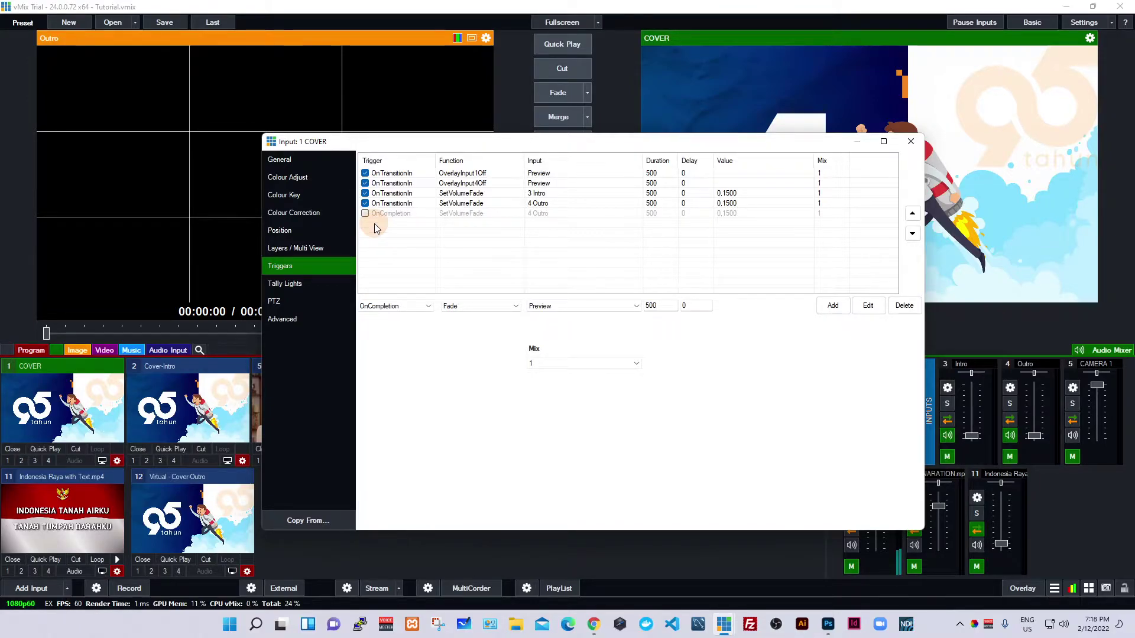
pyautogui.click(385, 215)
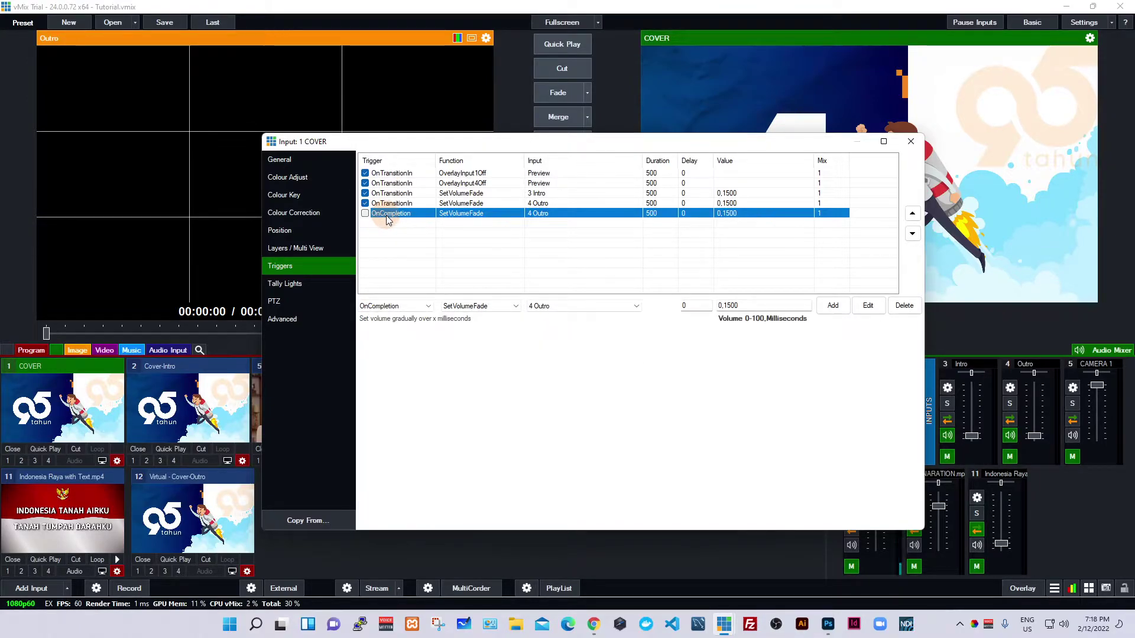
pyautogui.click(903, 305)
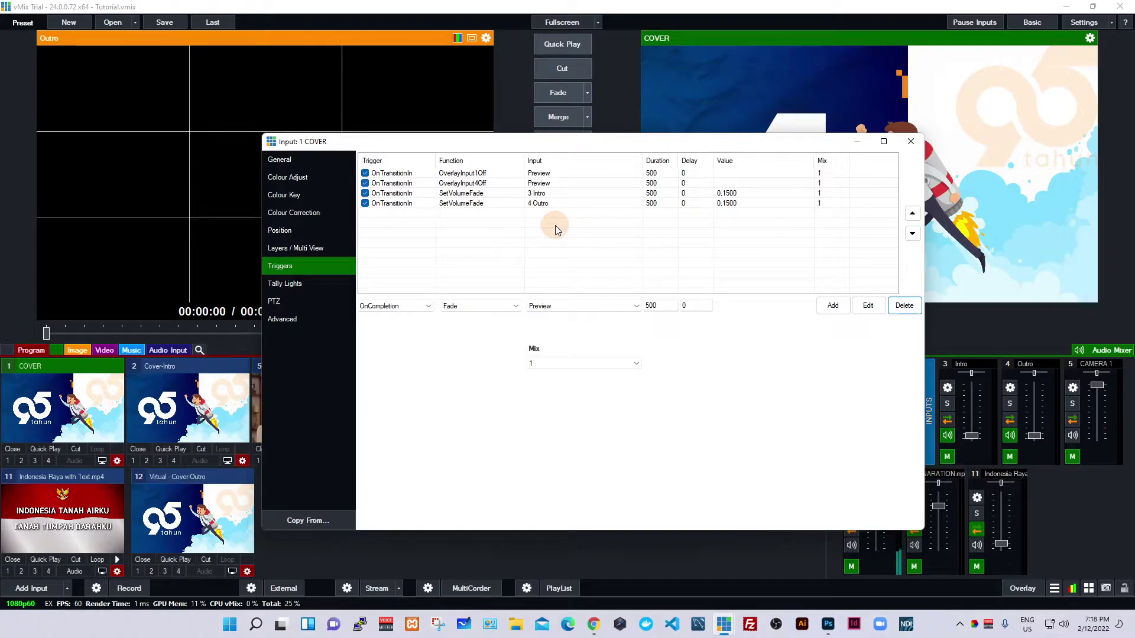
# - Review COVER's SetVolumeFade triggers for Intro and Outro, comparing their event, function and value settings
pyautogui.moveTo(550, 139); pyautogui.dragTo(525, 112)
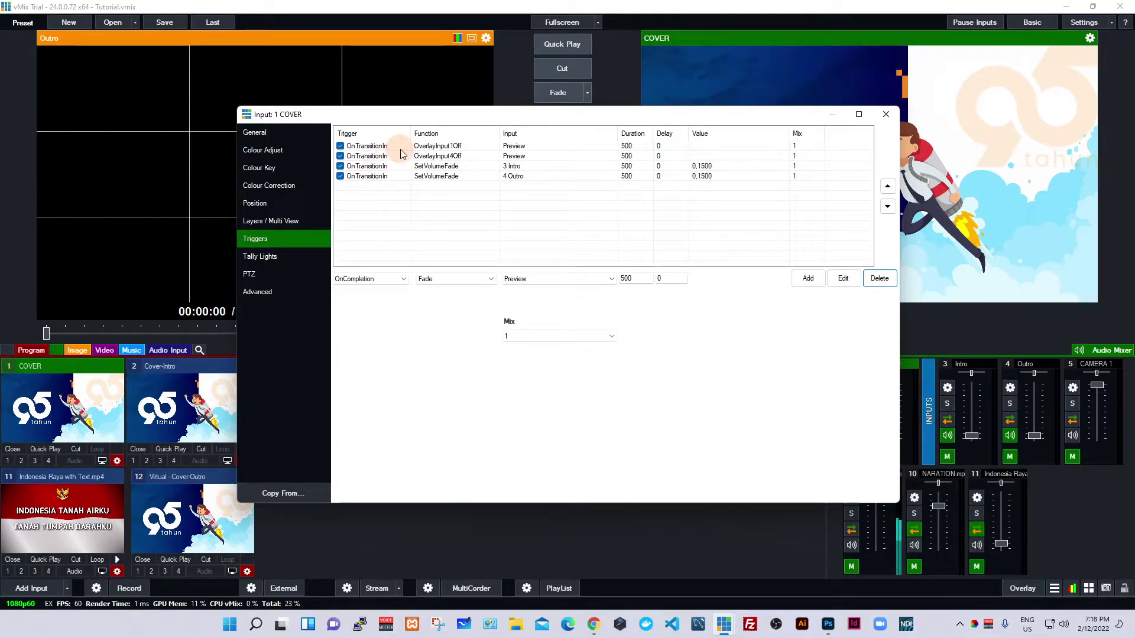
pyautogui.click(466, 167)
pyautogui.click(467, 168)
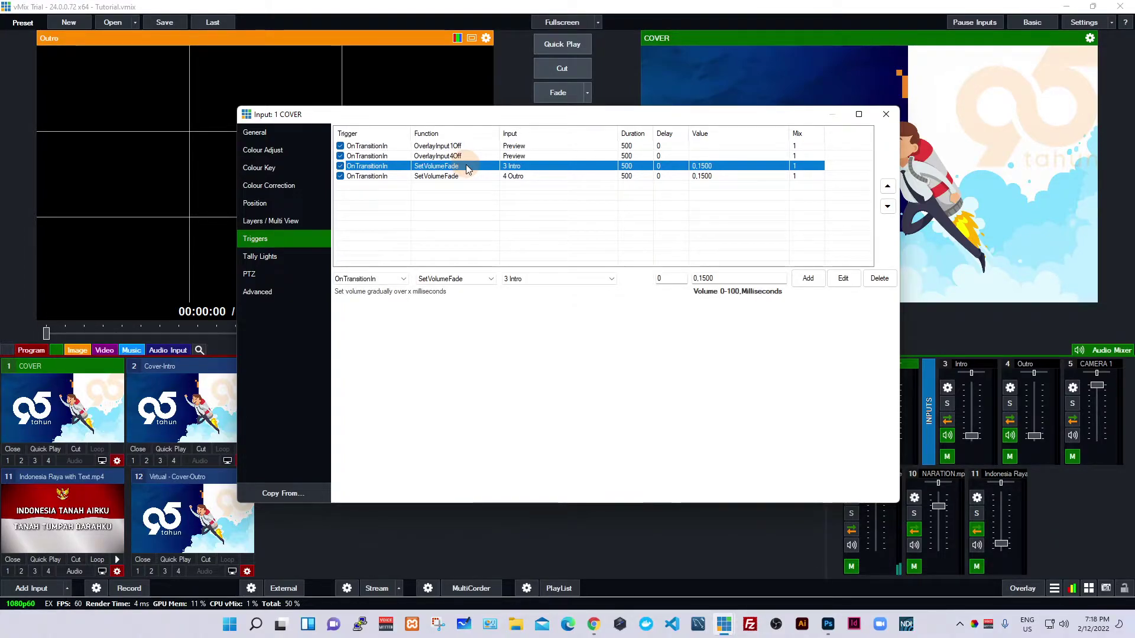
pyautogui.click(458, 180)
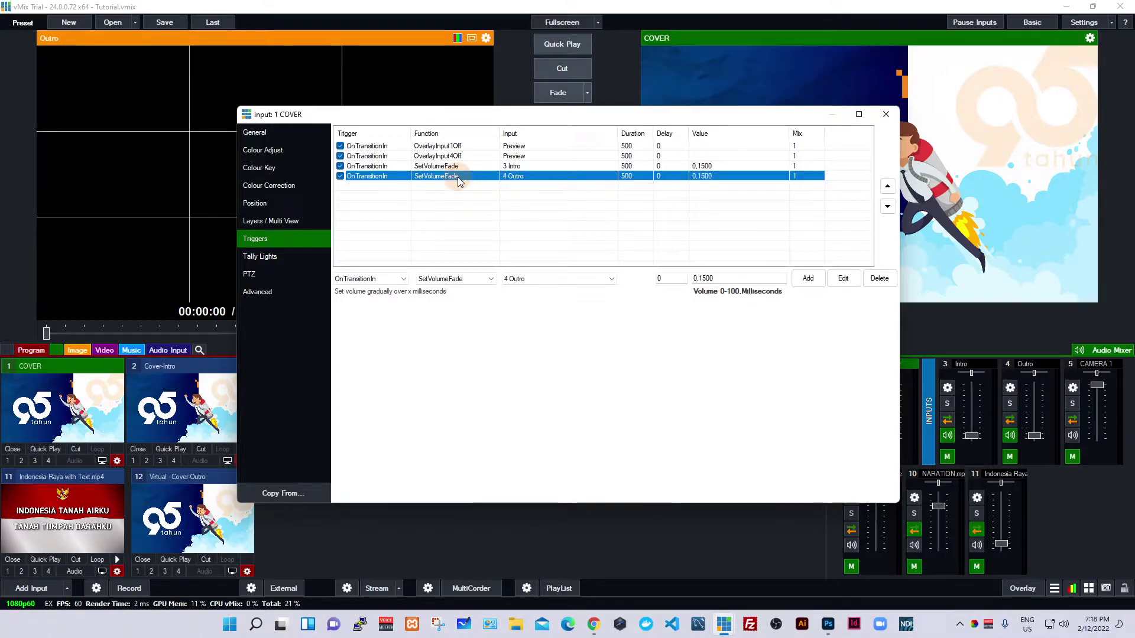
pyautogui.click(461, 168)
pyautogui.click(461, 176)
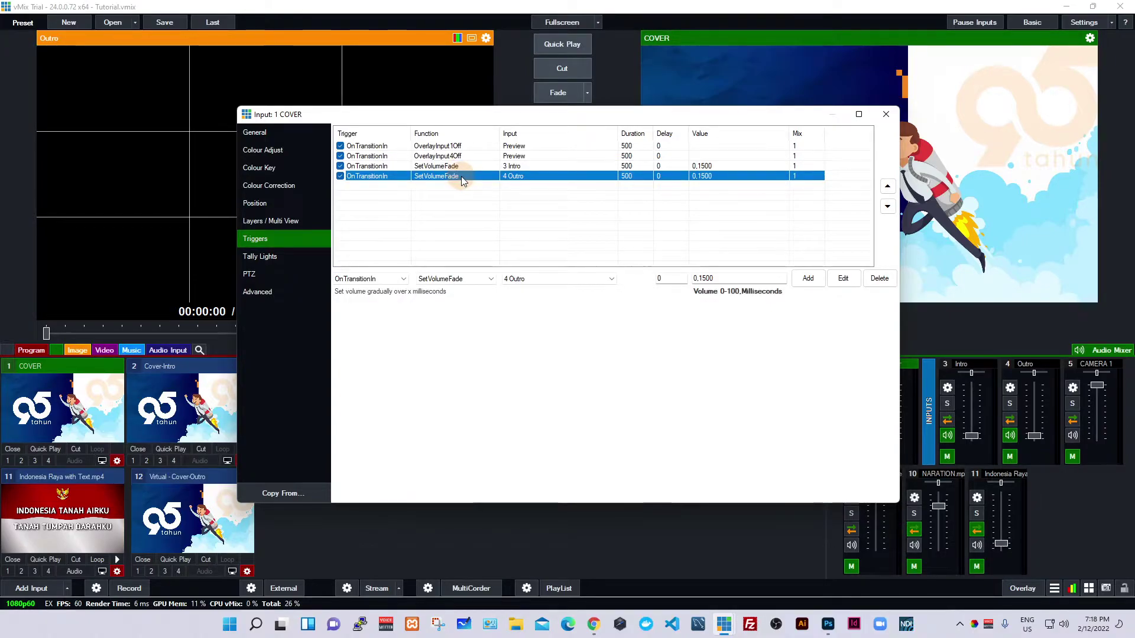
pyautogui.click(383, 187)
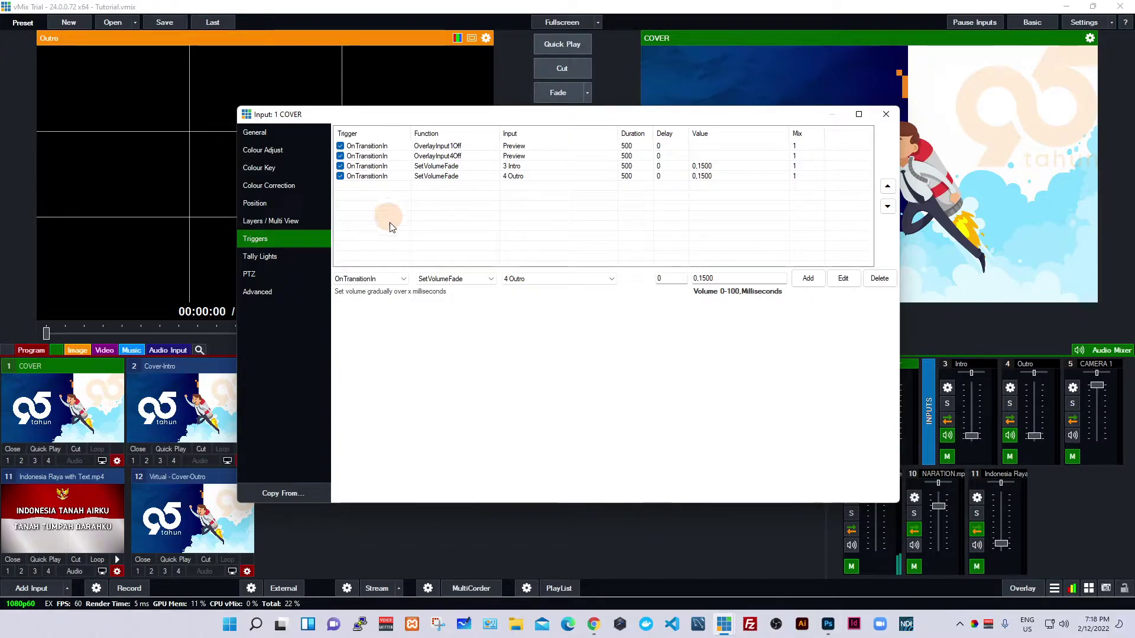
# - Add an OnTransitionIn trigger with the AudioOff function for input 8 Audio VoiceMeeter Output, and close the COVER settings
pyautogui.click(477, 278)
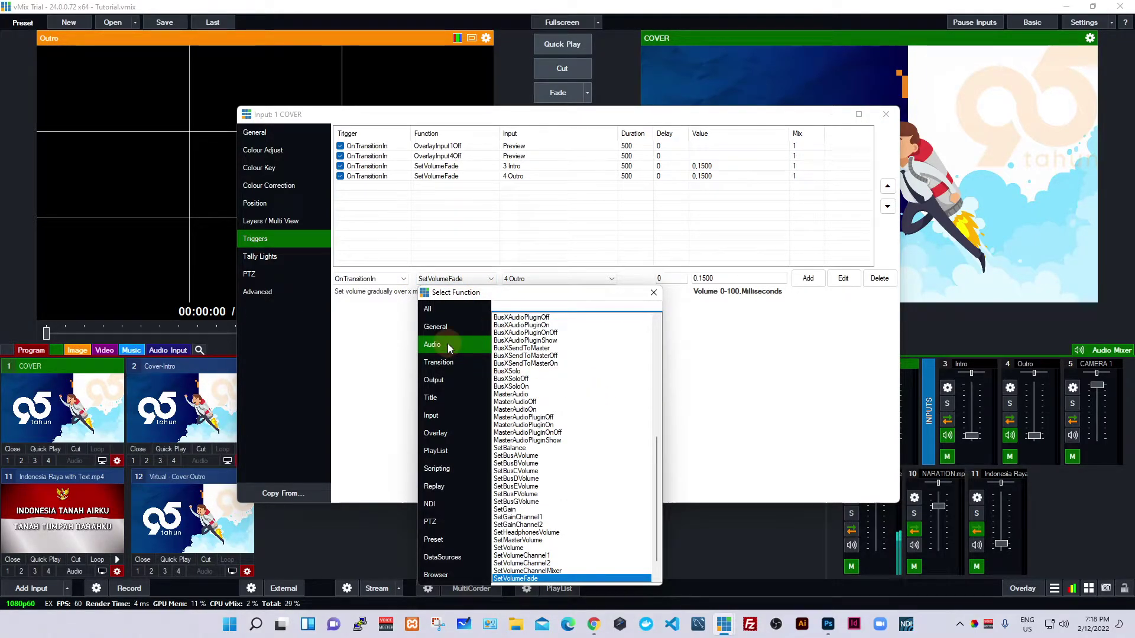
pyautogui.moveTo(658, 461); pyautogui.dragTo(660, 344)
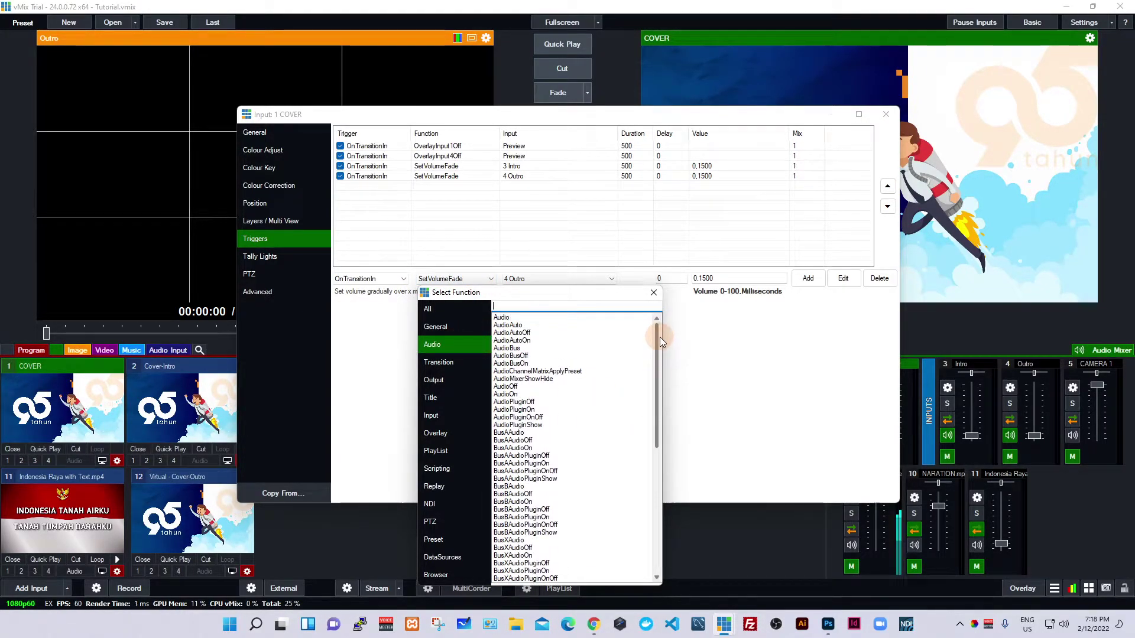
pyautogui.doubleClick(509, 387)
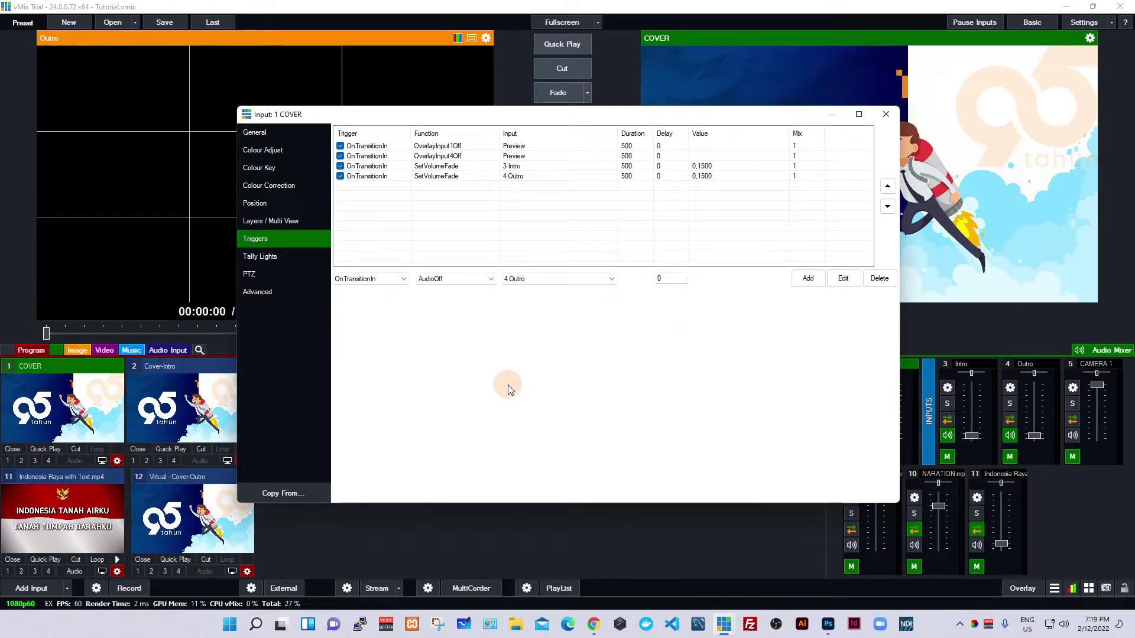
pyautogui.click(611, 280)
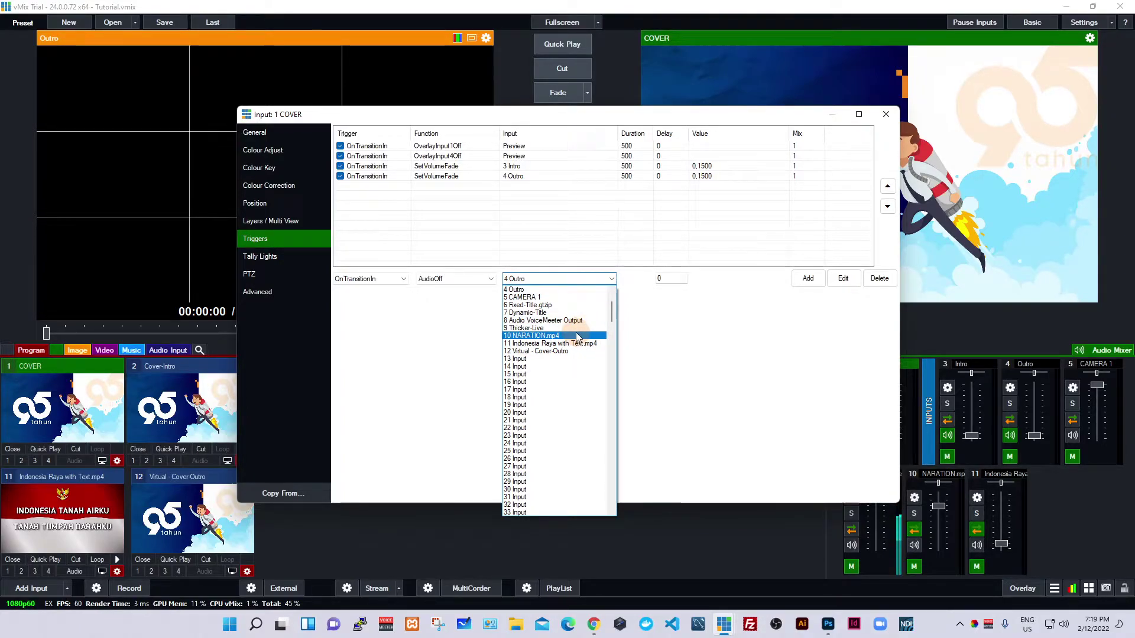
pyautogui.moveTo(611, 315); pyautogui.dragTo(612, 307)
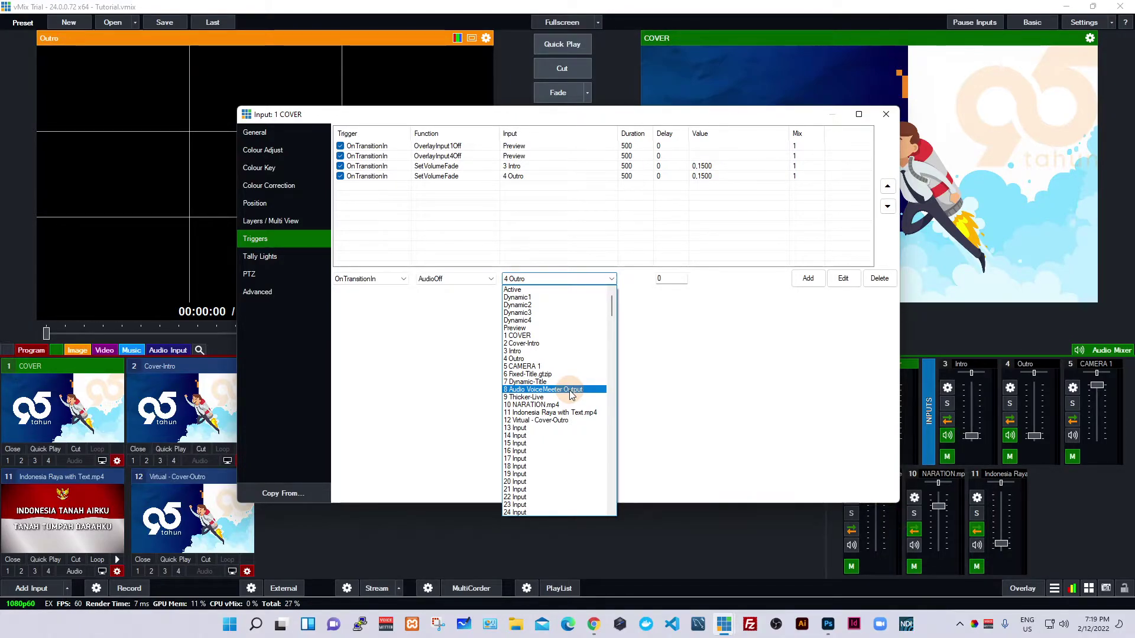
pyautogui.click(539, 390)
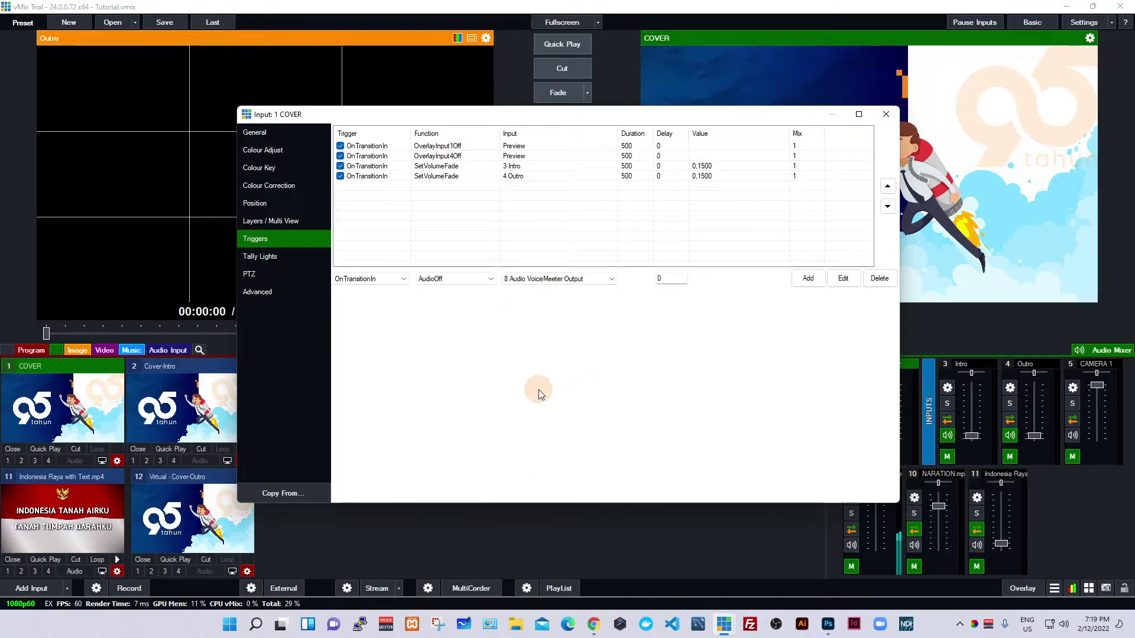
pyautogui.click(566, 282)
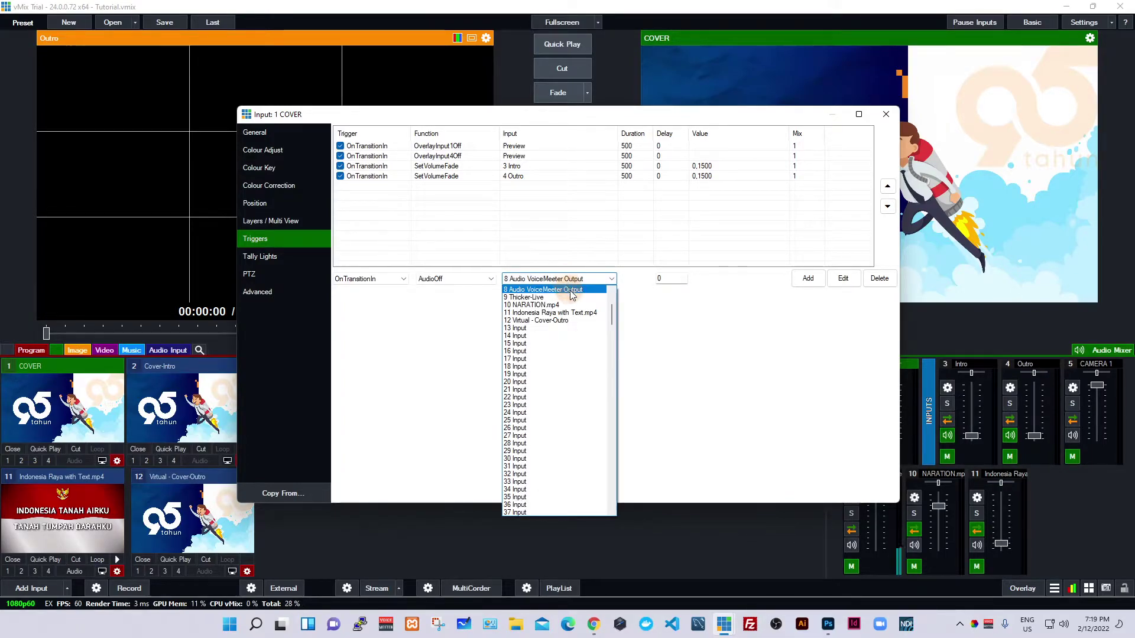
pyautogui.click(570, 290)
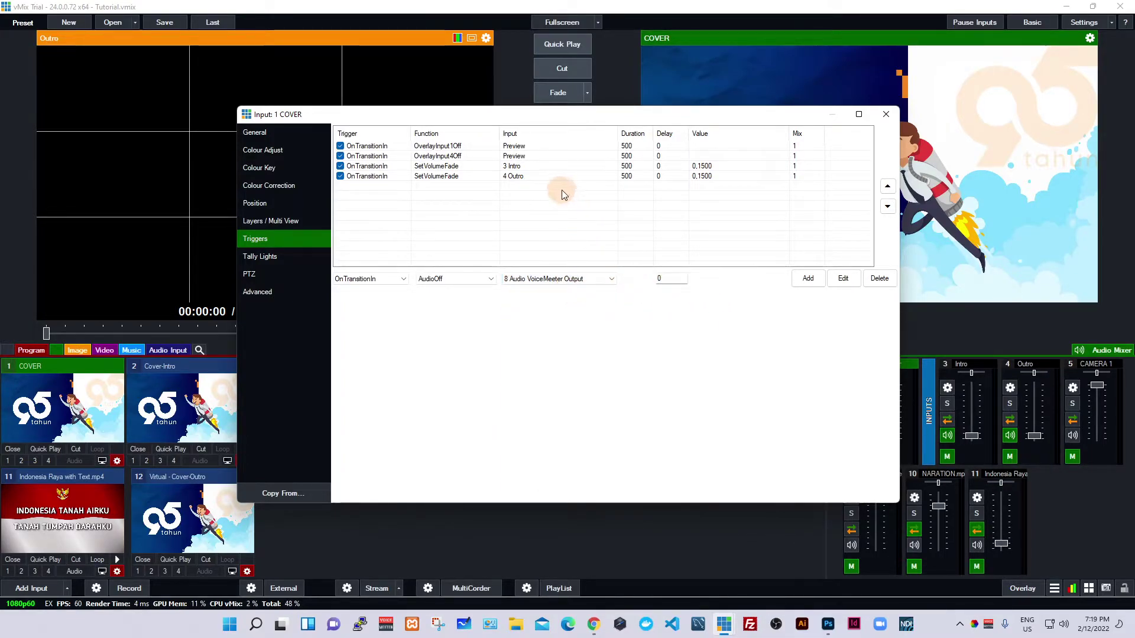
pyautogui.click(808, 280)
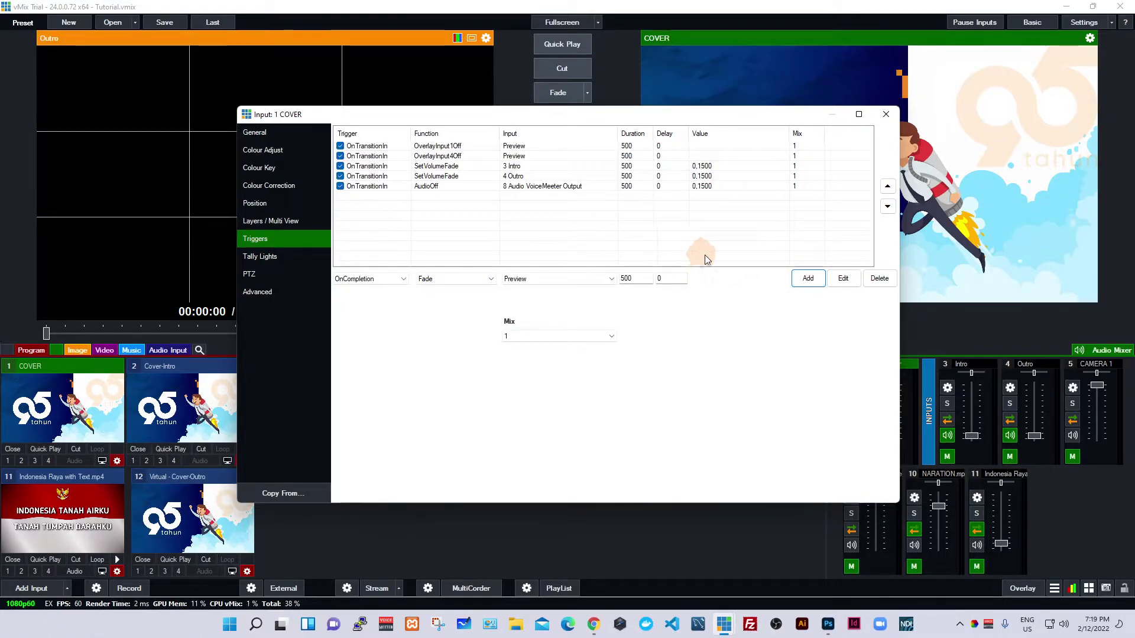
pyautogui.click(886, 115)
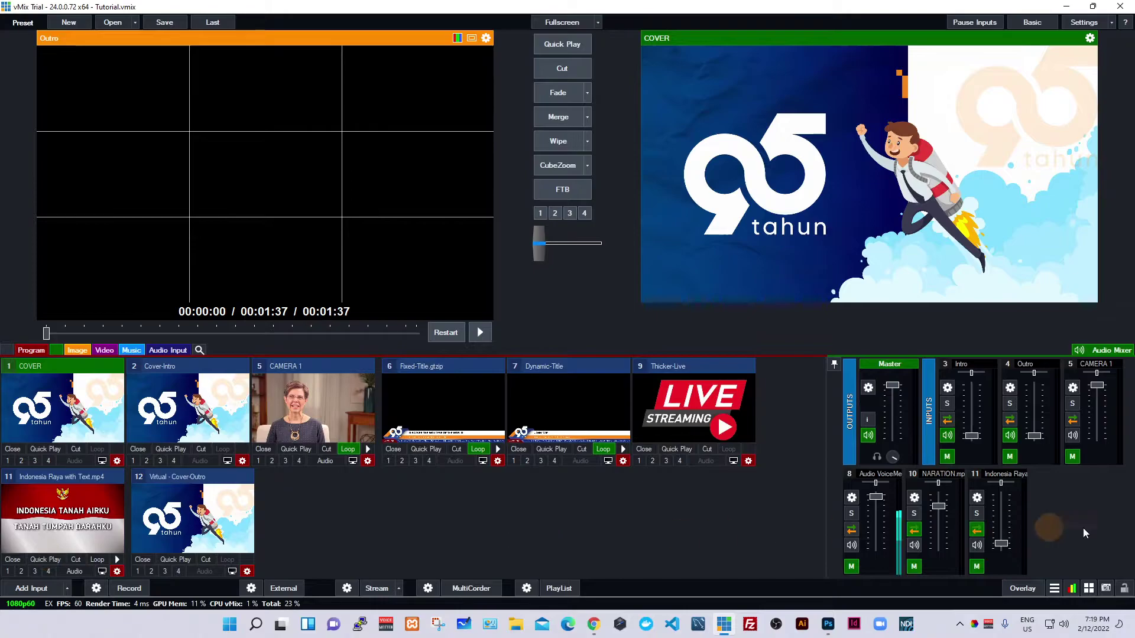
# - Set the OnTransitionOut volume fade of Indonesia Raya with Text.mp4 to 0,1000, and select its OnTransitionIn fade trigger for review
pyautogui.moveTo(1004, 548)
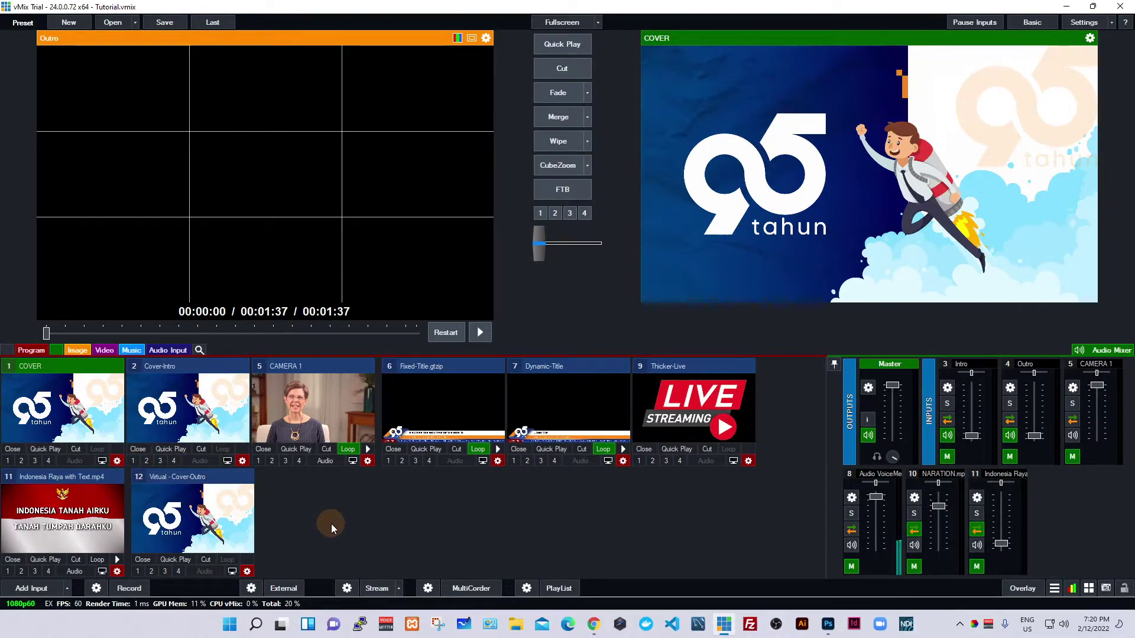
pyautogui.click(117, 572)
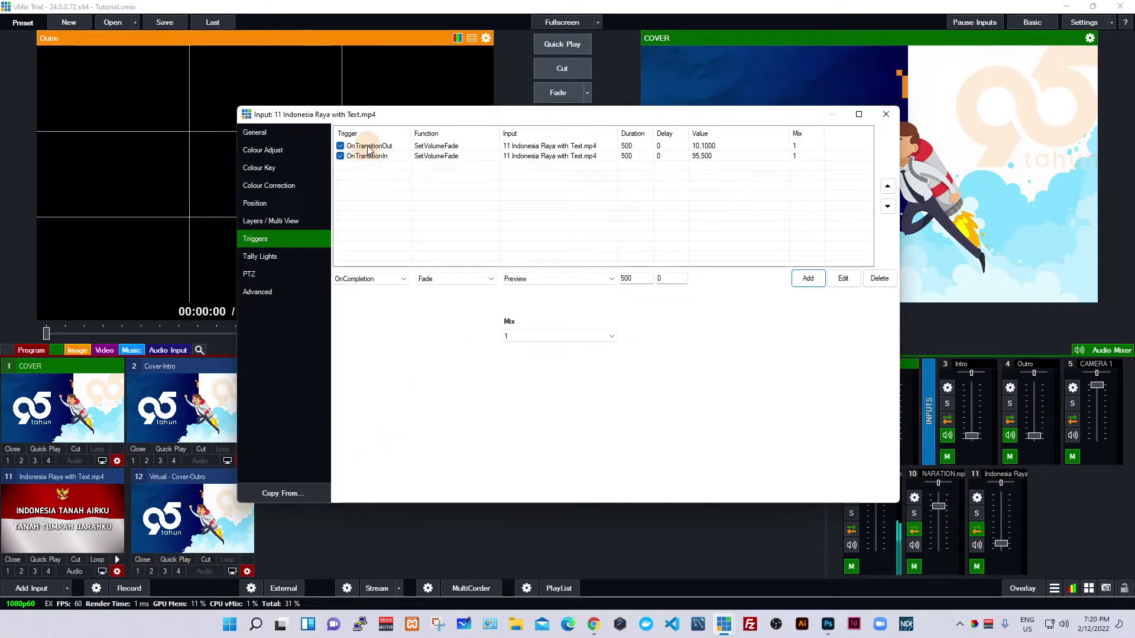
pyautogui.click(368, 147)
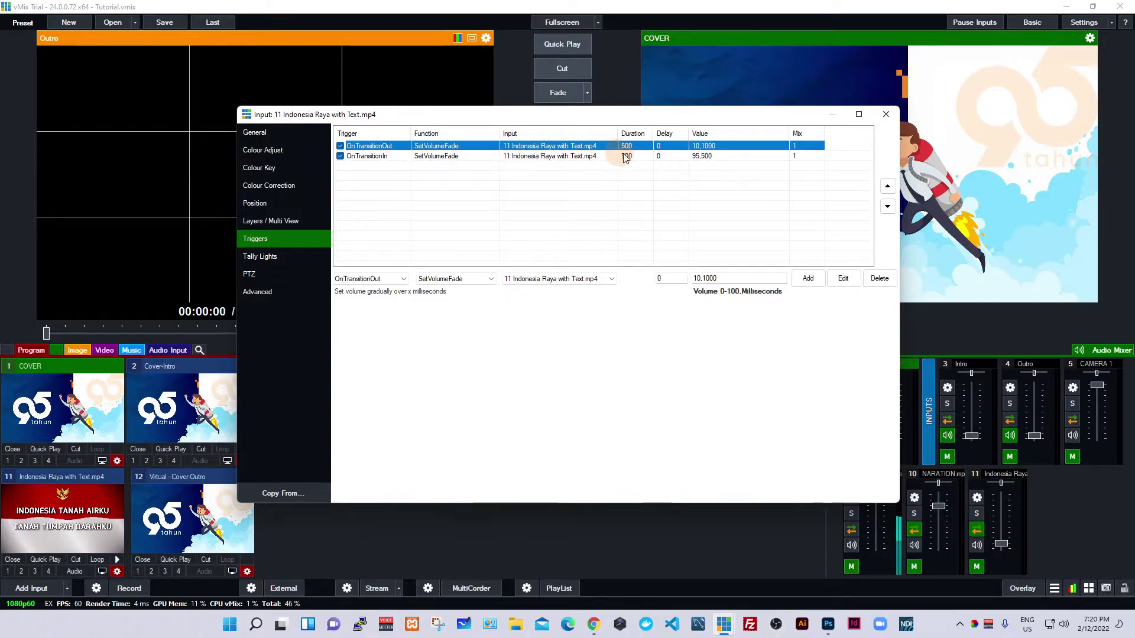
pyautogui.click(695, 280)
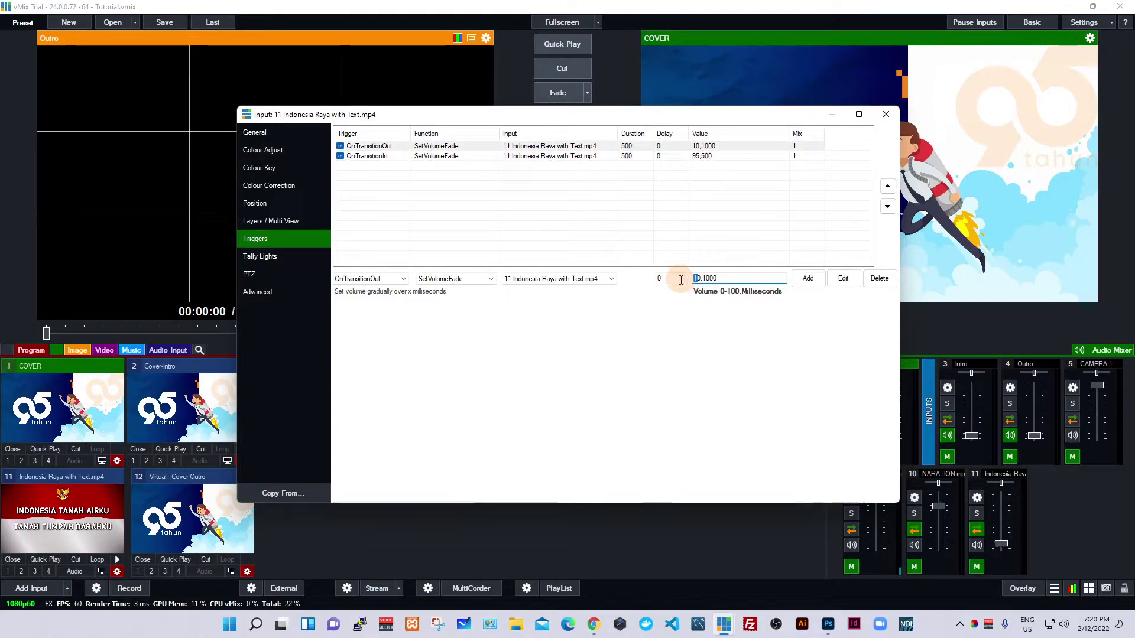
pyautogui.click(844, 278)
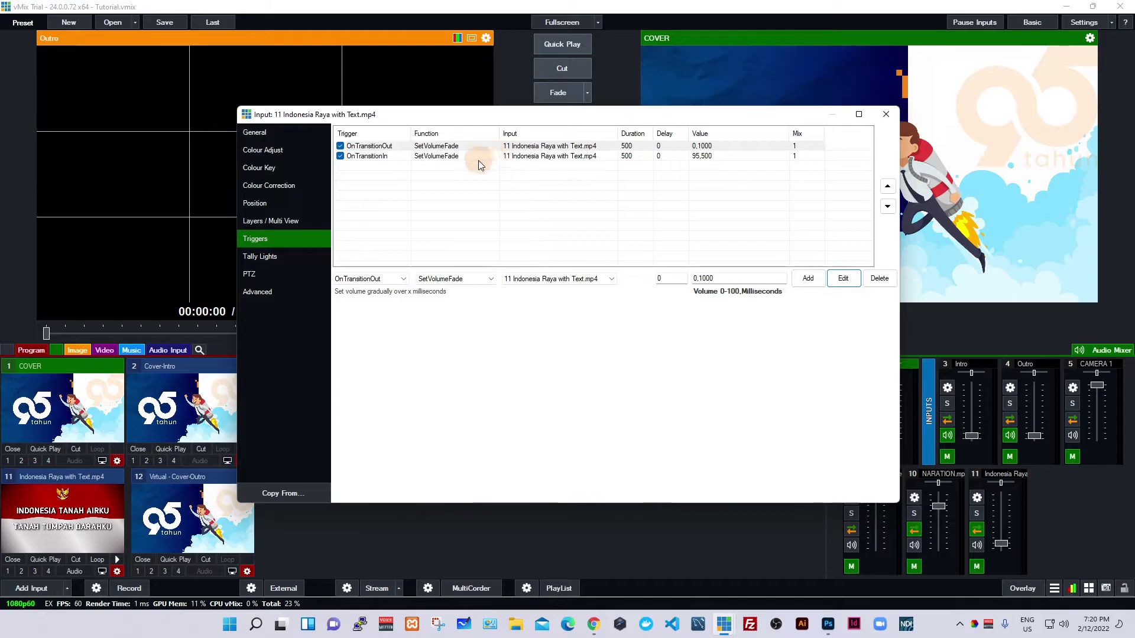
pyautogui.click(573, 158)
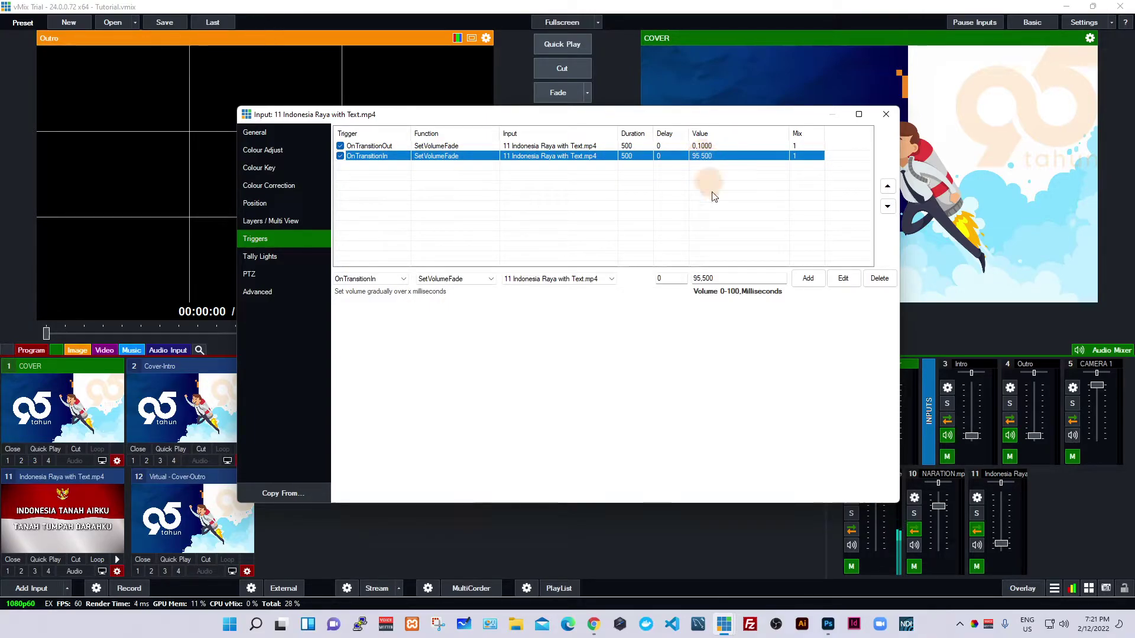
# - Set the OnTransitionIn volume fade of Indonesia Raya with Text.mp4 to 85,500 and close its settings
pyautogui.moveTo(698, 278); pyautogui.dragTo(661, 282)
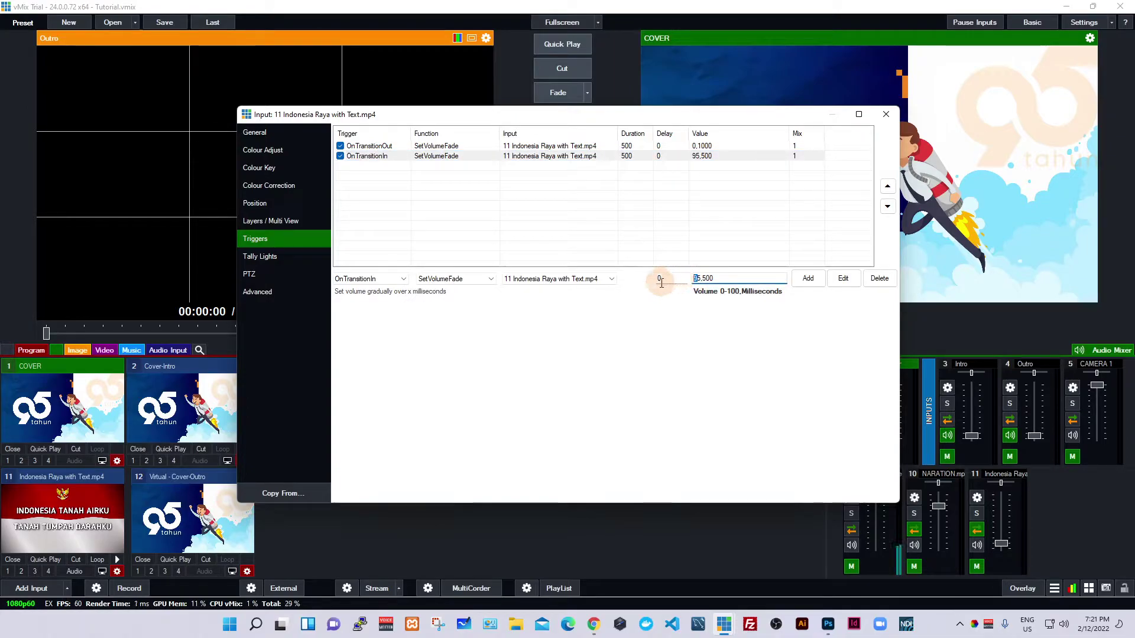
pyautogui.write('8')
pyautogui.click(843, 278)
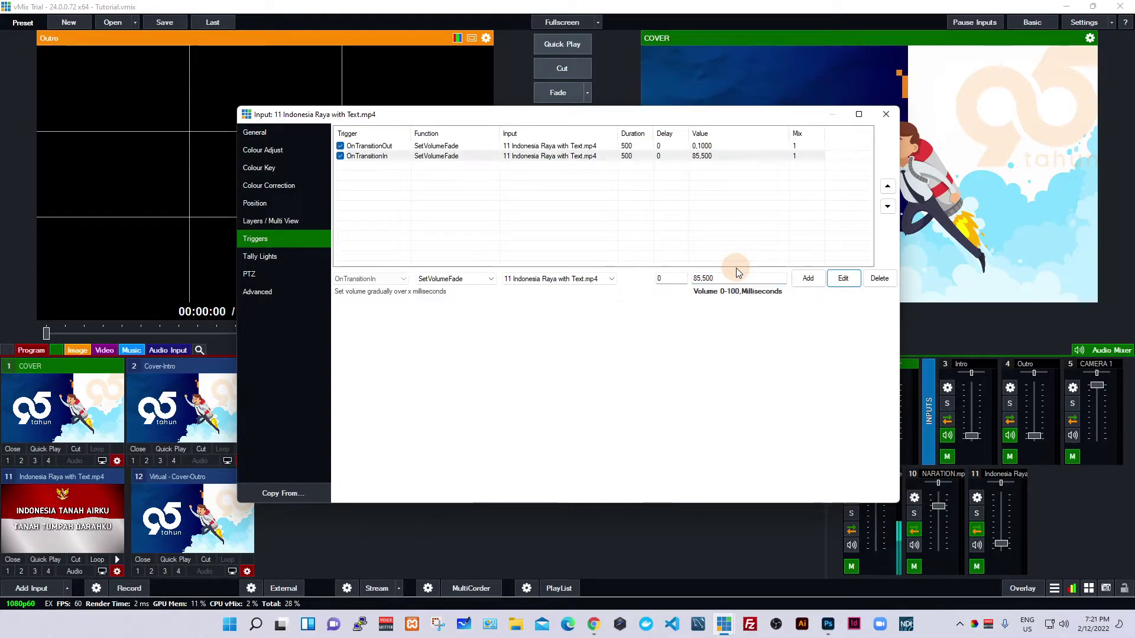
pyautogui.click(881, 114)
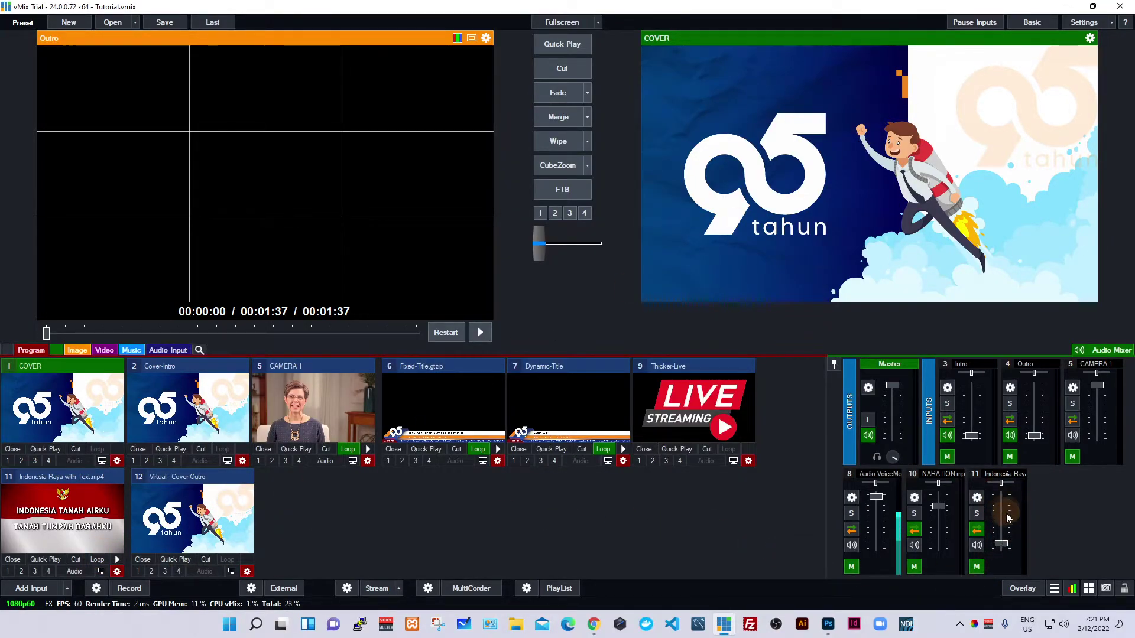
# - Transition live to Indonesia Raya with Text.mp4, and toggle its mixer audio off and back on
pyautogui.moveTo(1003, 535)
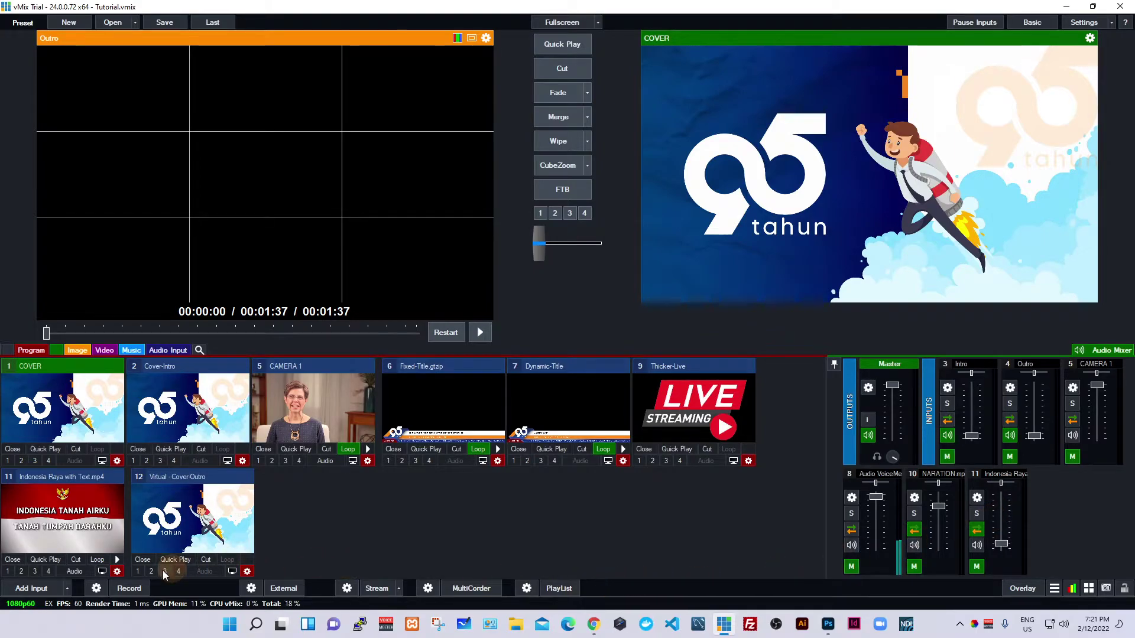
pyautogui.click(46, 560)
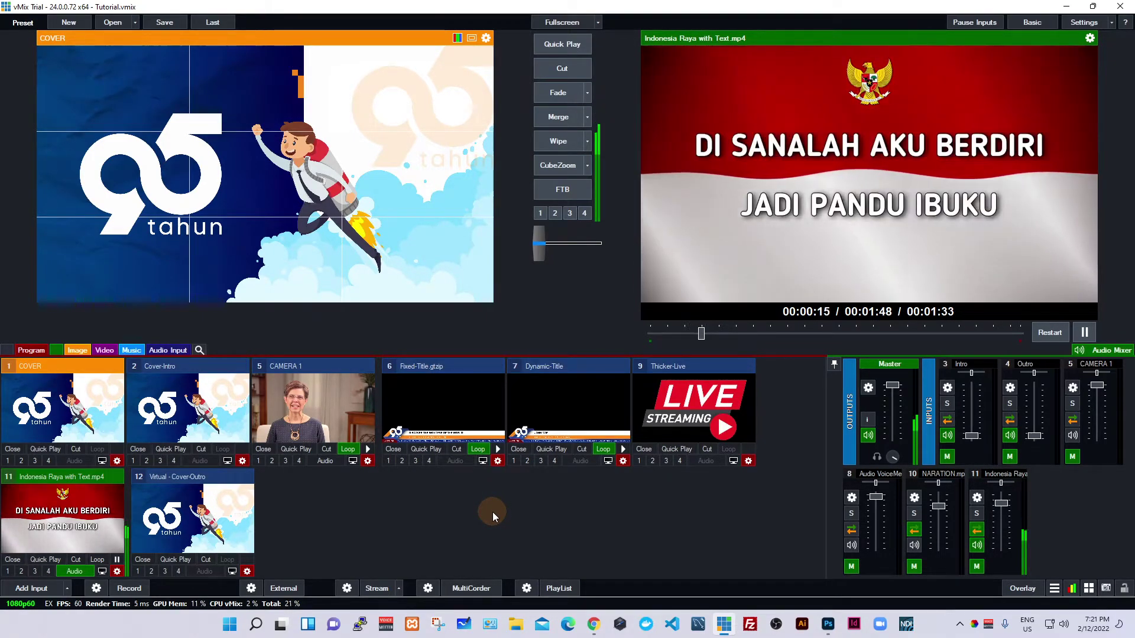
pyautogui.click(978, 545)
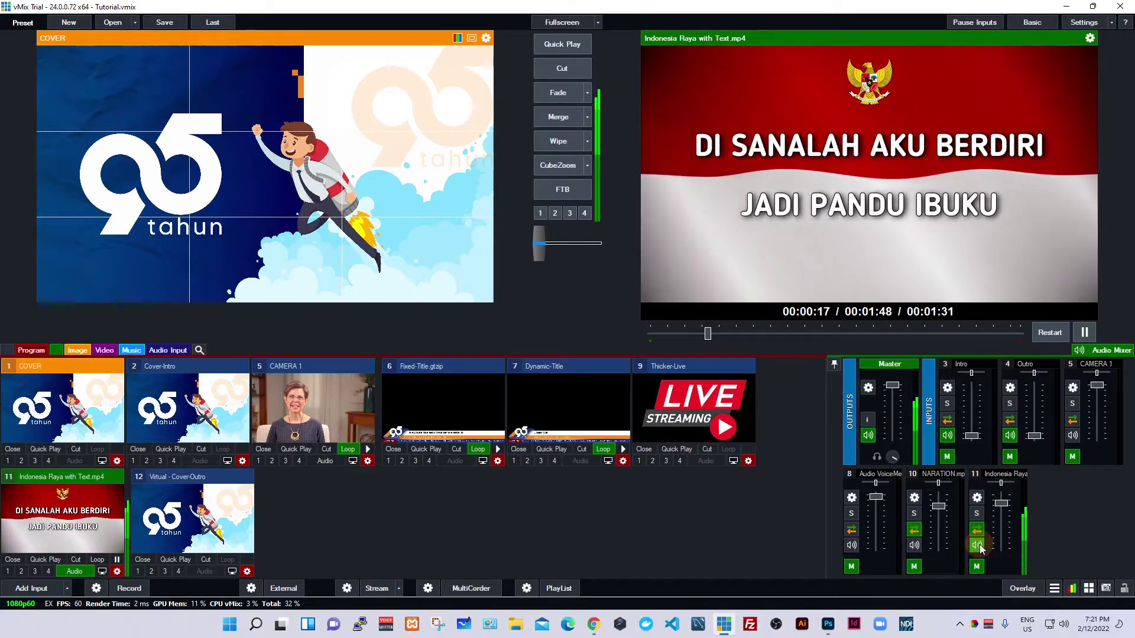
pyautogui.click(1001, 507)
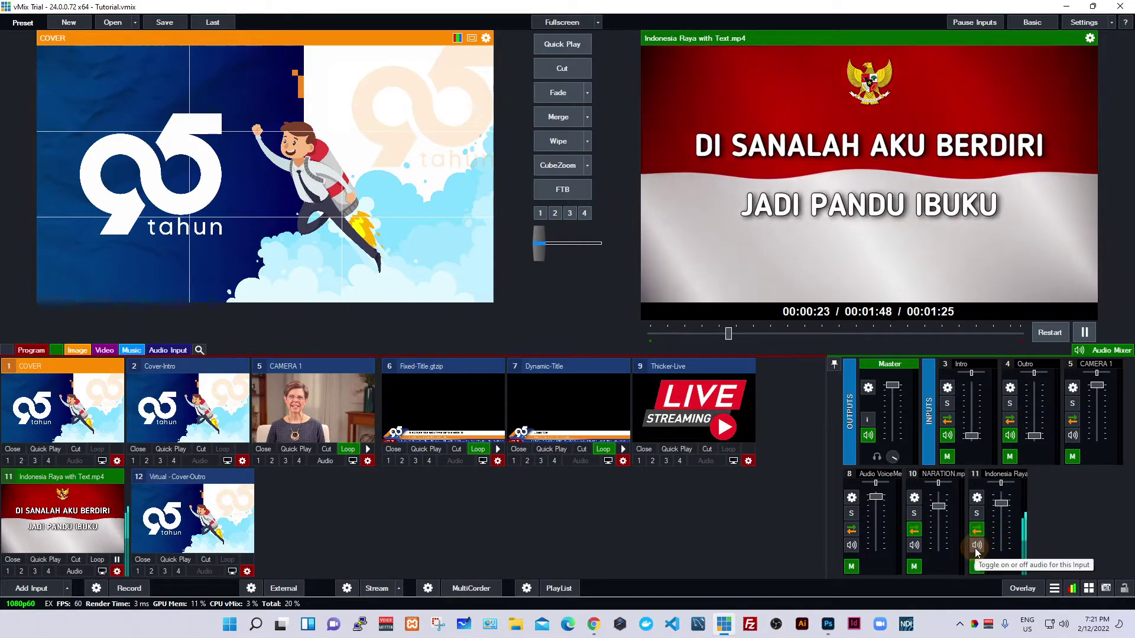
pyautogui.click(97, 560)
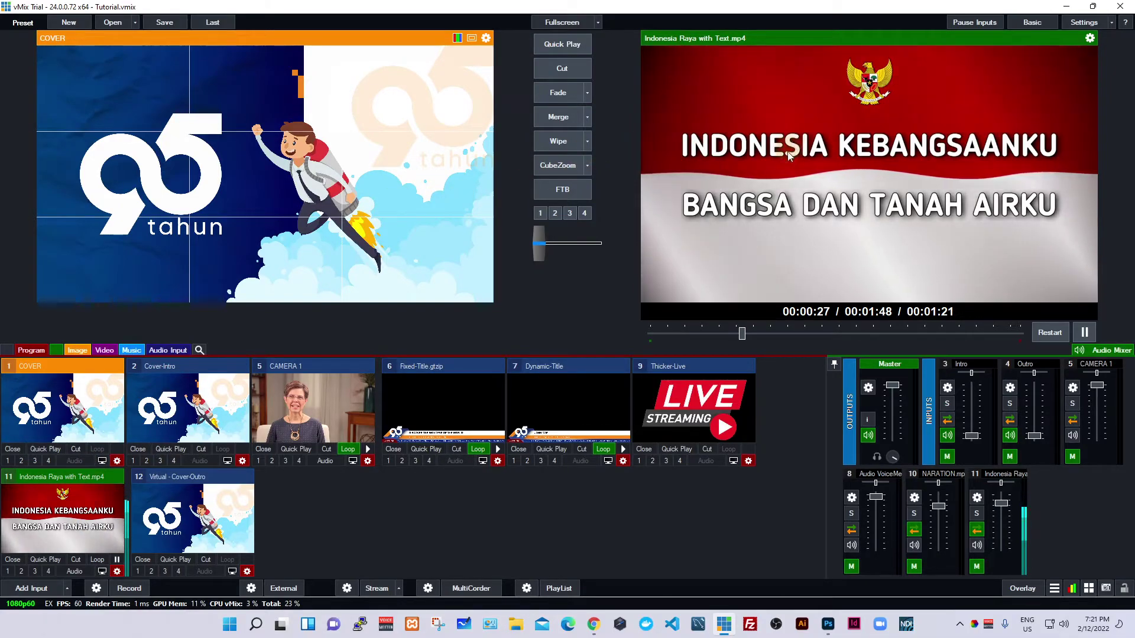
pyautogui.click(769, 229)
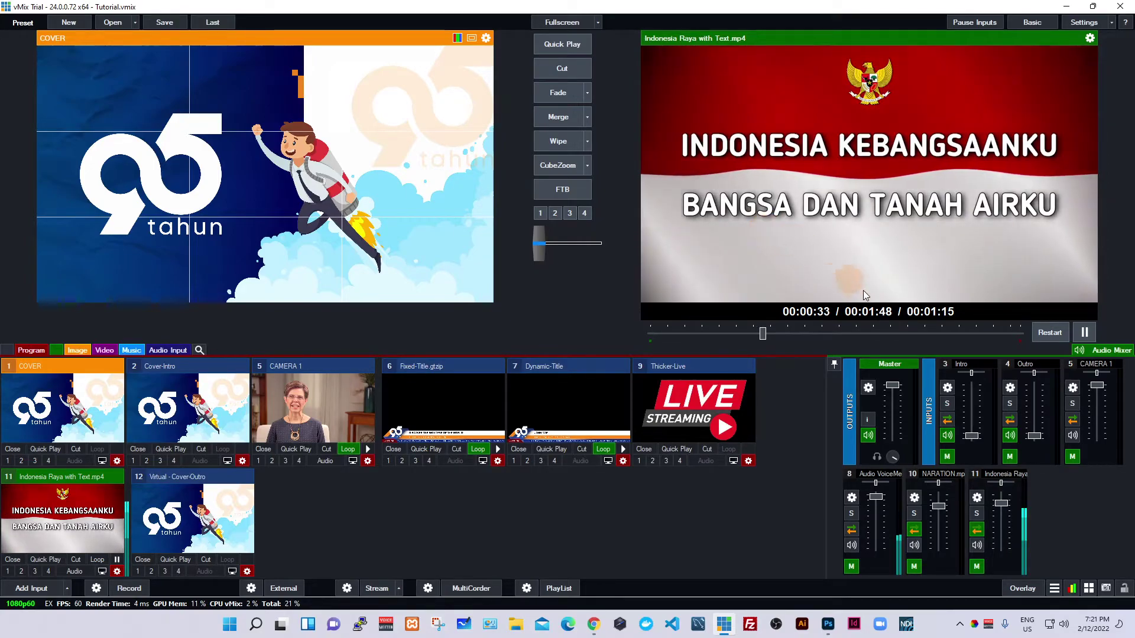
pyautogui.click(978, 547)
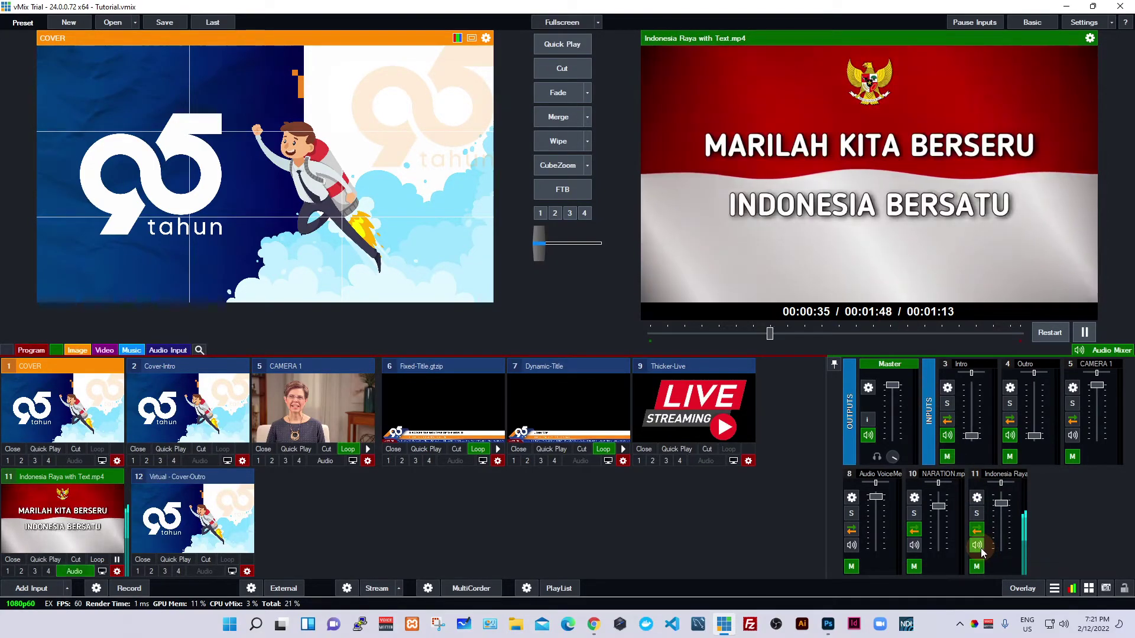
# - Transition back to COVER, and check the SetVolumeFade triggers of Indonesia Raya with Text.mp4
pyautogui.click(46, 450)
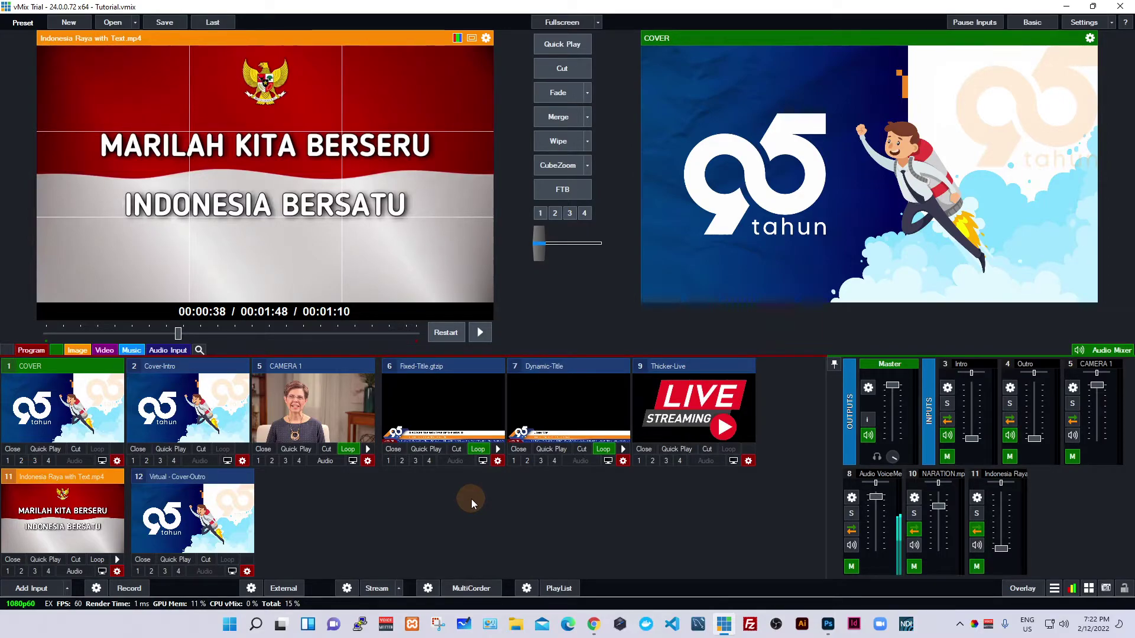
pyautogui.click(116, 571)
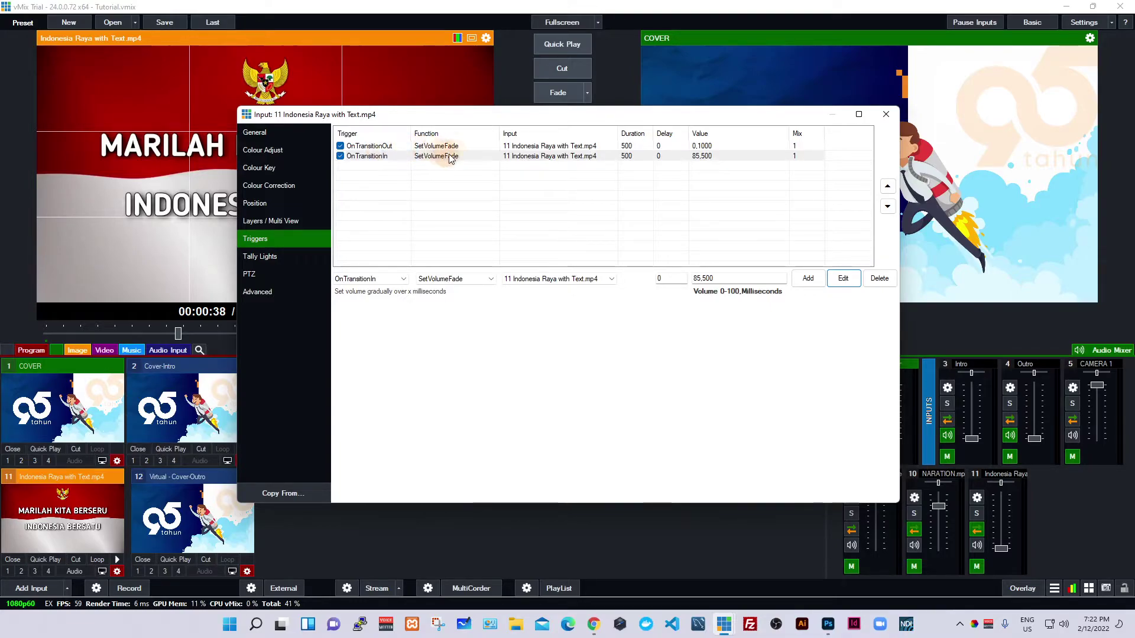
pyautogui.click(887, 114)
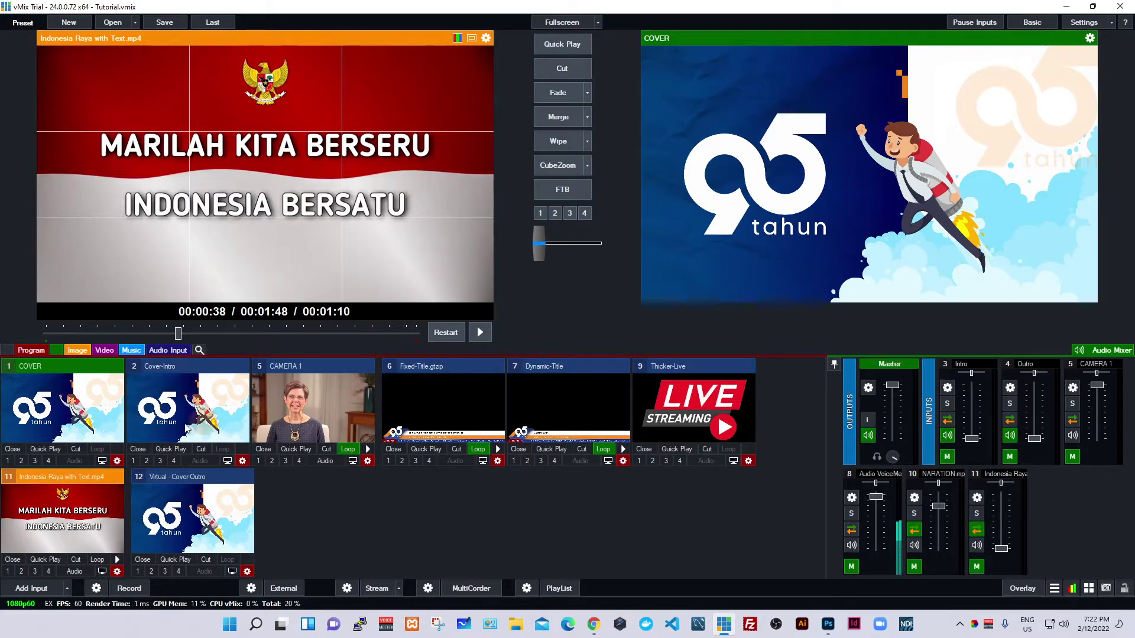
# - Look over Cover-Intro's trigger list, and view the Intro and Outro inputs in the Music category
pyautogui.click(243, 461)
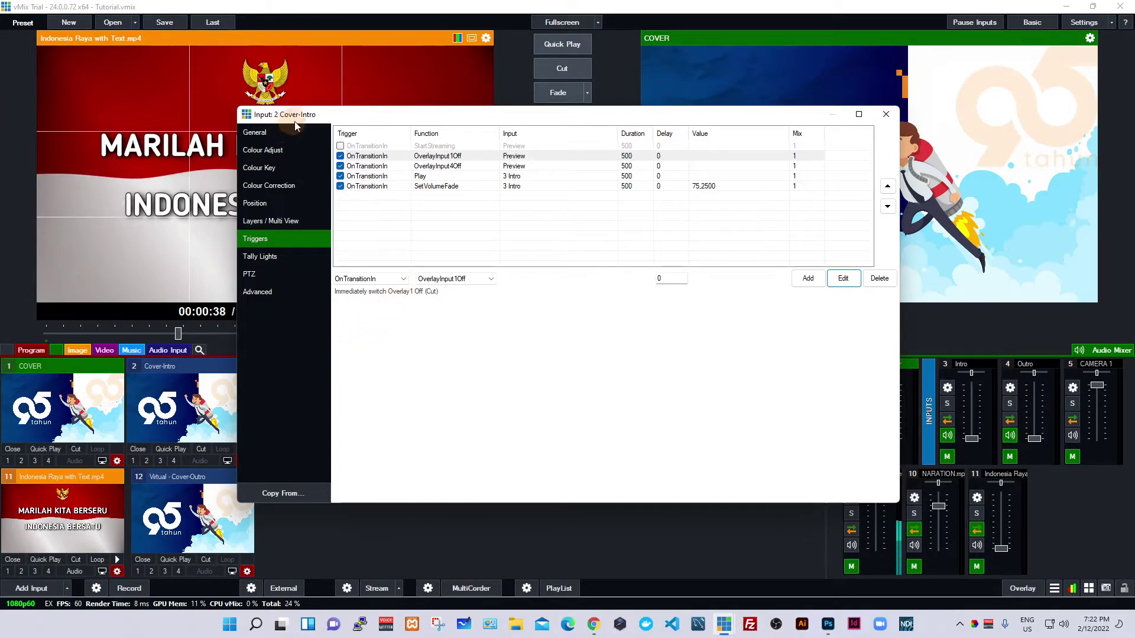
pyautogui.moveTo(377, 115); pyautogui.dragTo(382, 165)
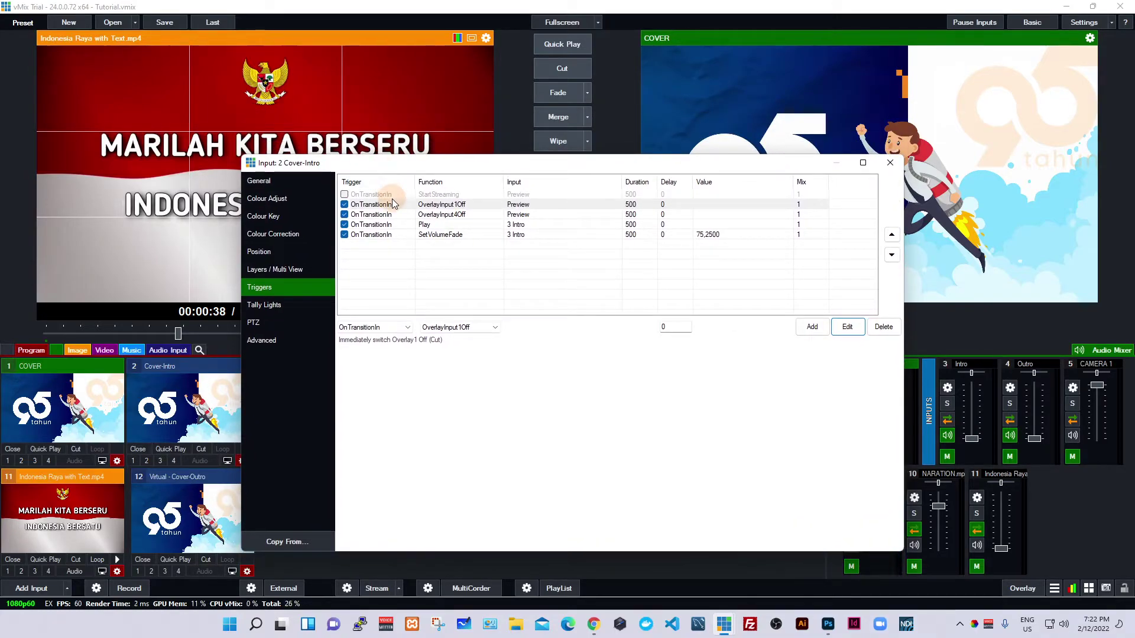
pyautogui.click(889, 163)
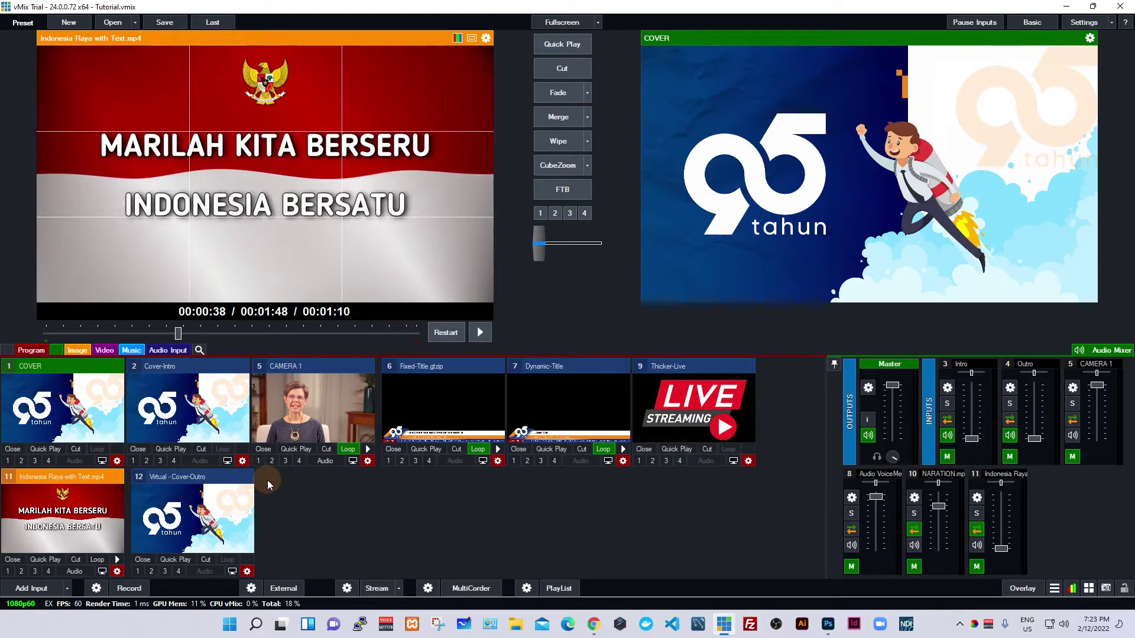
pyautogui.click(130, 350)
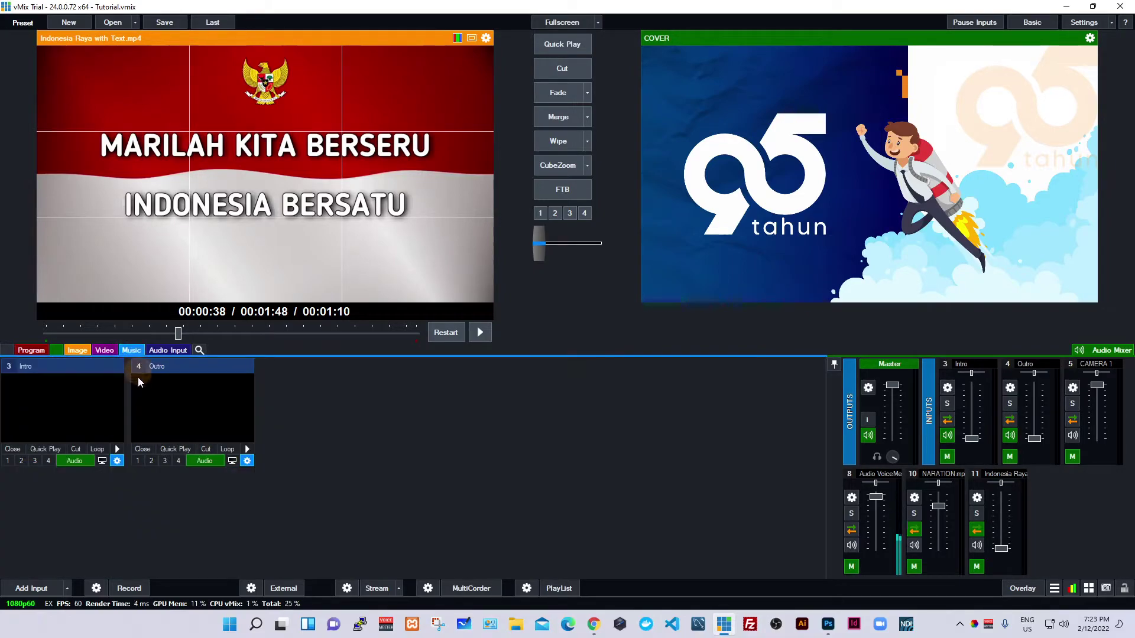
pyautogui.click(53, 349)
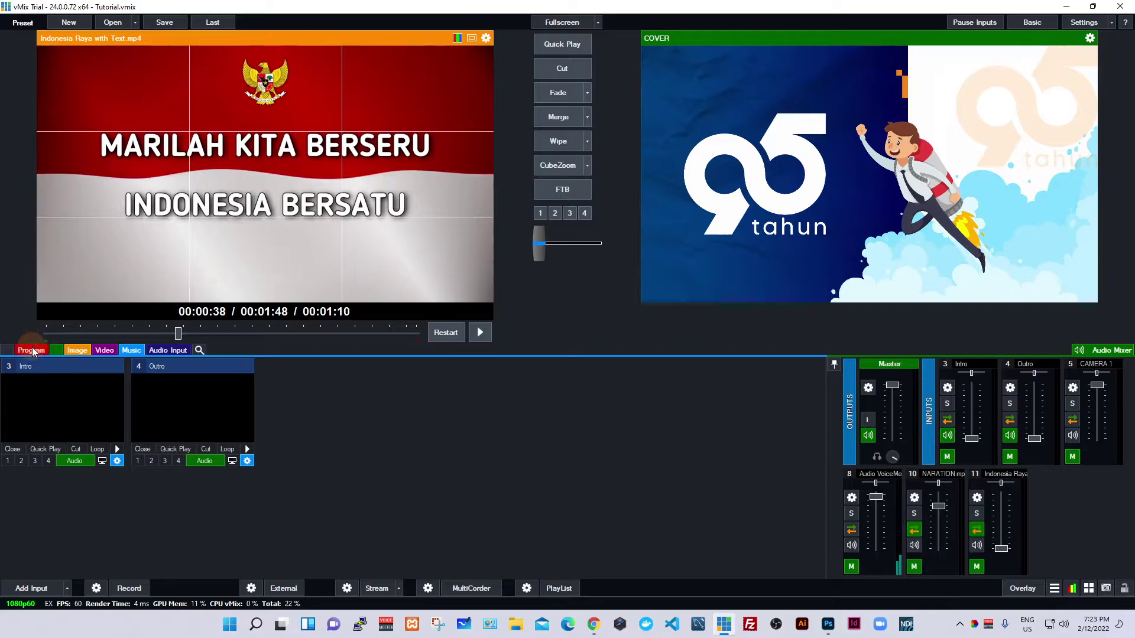
# - Review Cover-Intro's OnTransitionIn triggers one by one: OverlayInput1Off, OverlayInput4Off, Play Intro and SetVolumeFade Intro
pyautogui.click(246, 461)
pyautogui.moveTo(566, 164)
pyautogui.mouseDown()
pyautogui.moveTo(657, 130)
pyautogui.moveTo(617, 137)
pyautogui.mouseUp()
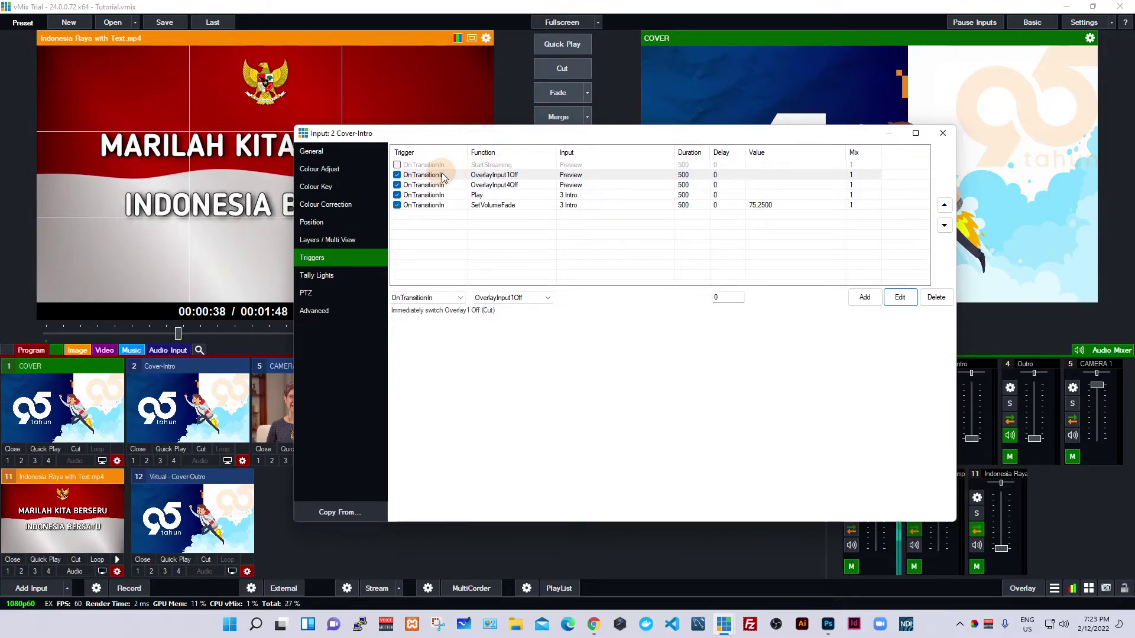
pyautogui.click(507, 176)
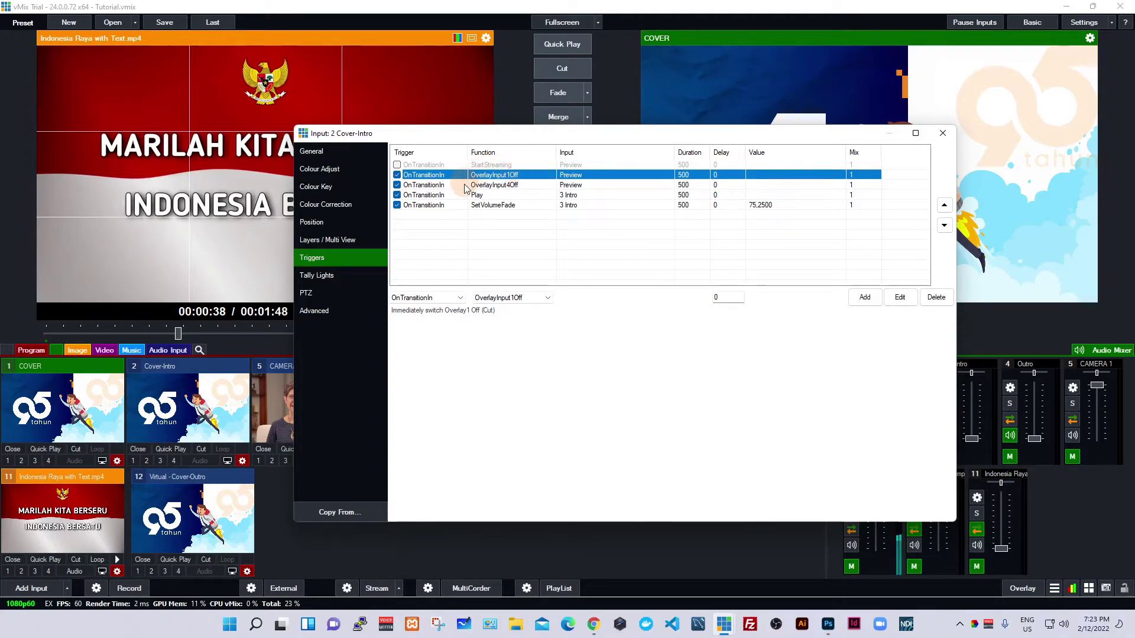
pyautogui.click(497, 185)
pyautogui.click(495, 196)
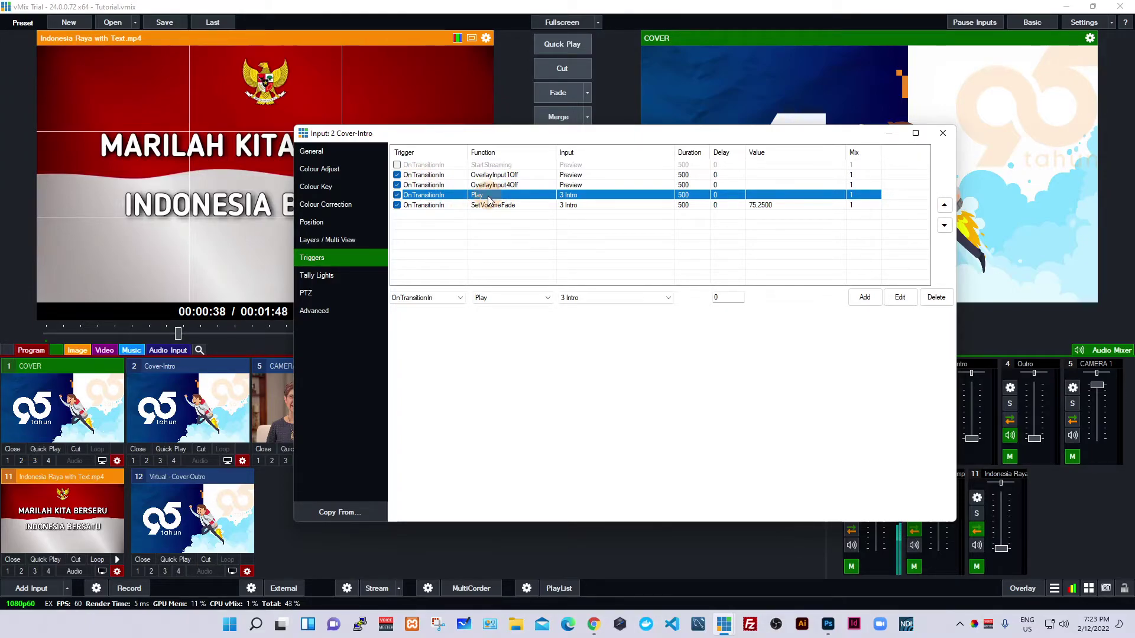
pyautogui.click(600, 196)
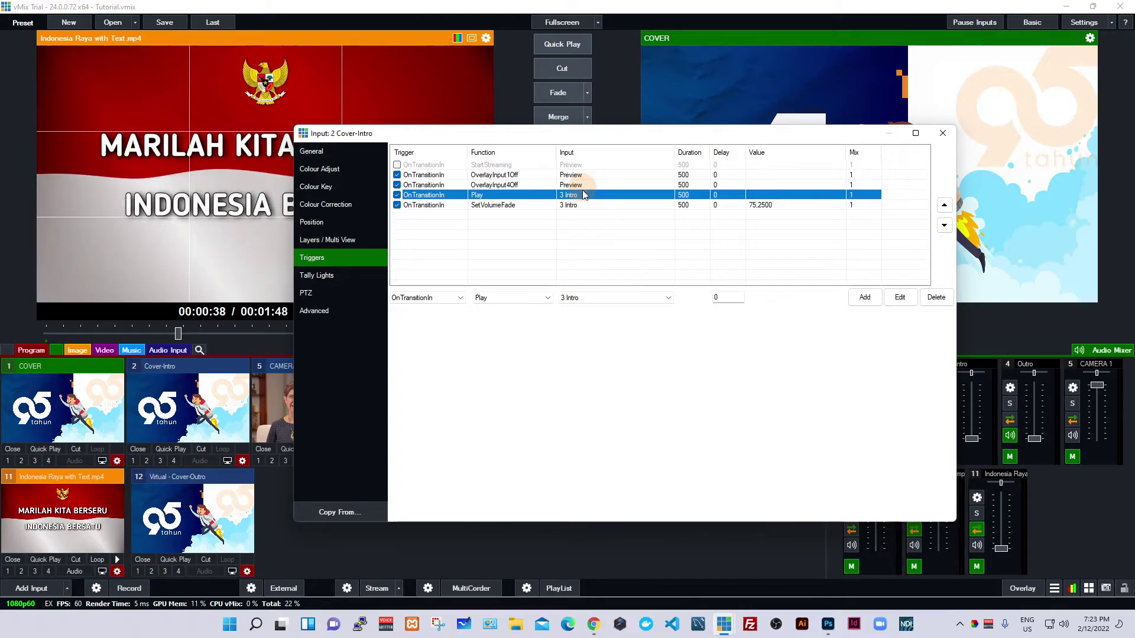
pyautogui.click(481, 233)
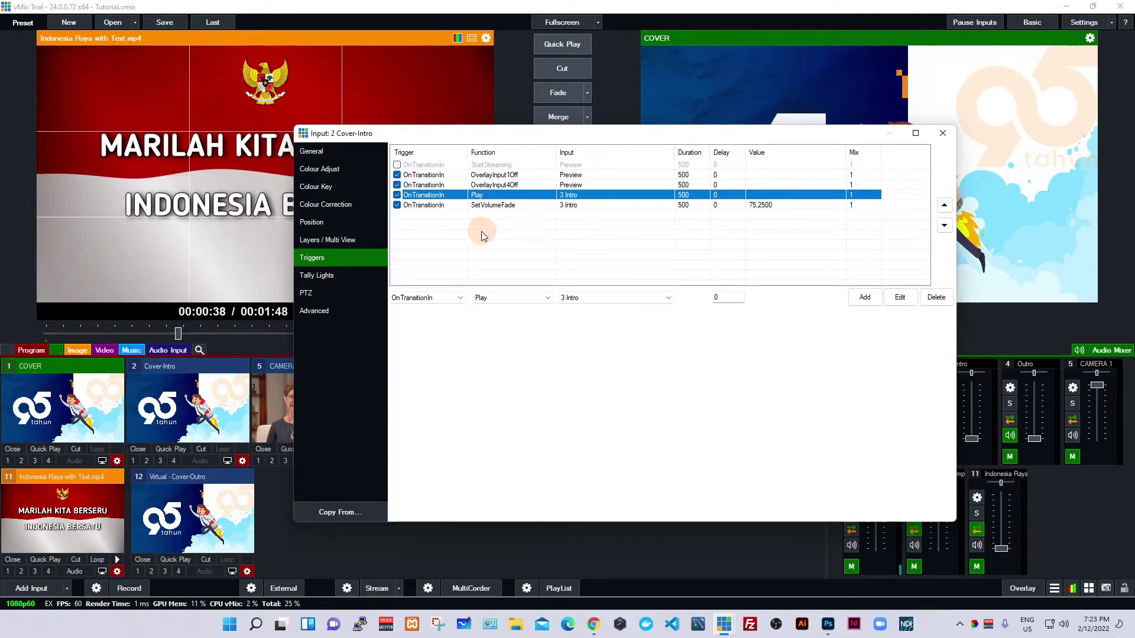
pyautogui.click(454, 211)
pyautogui.click(448, 207)
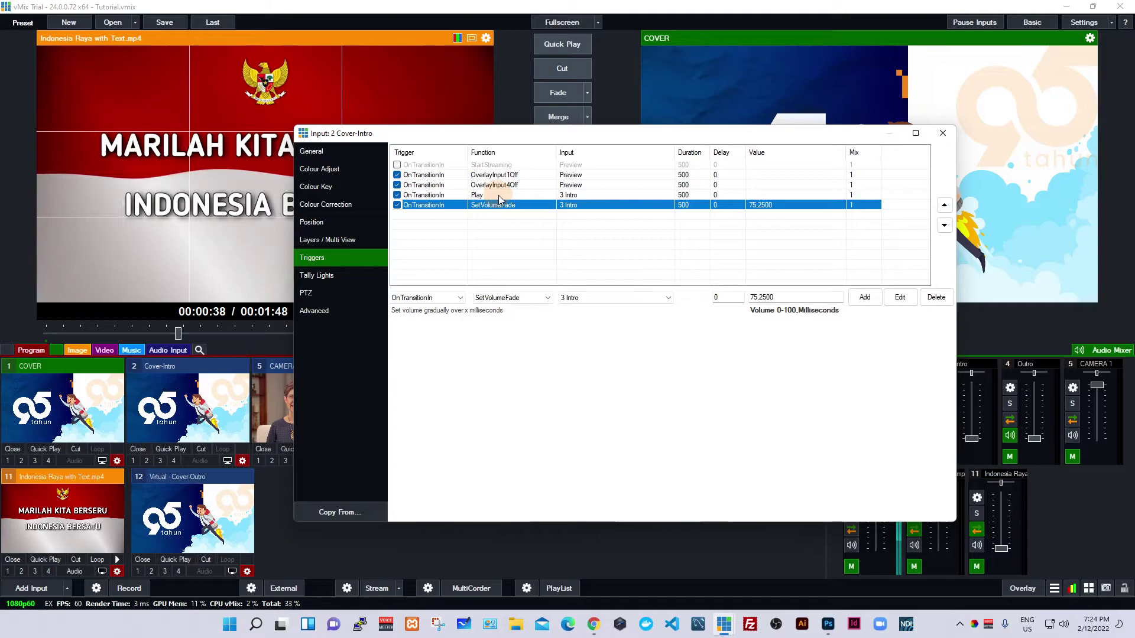
pyautogui.click(943, 134)
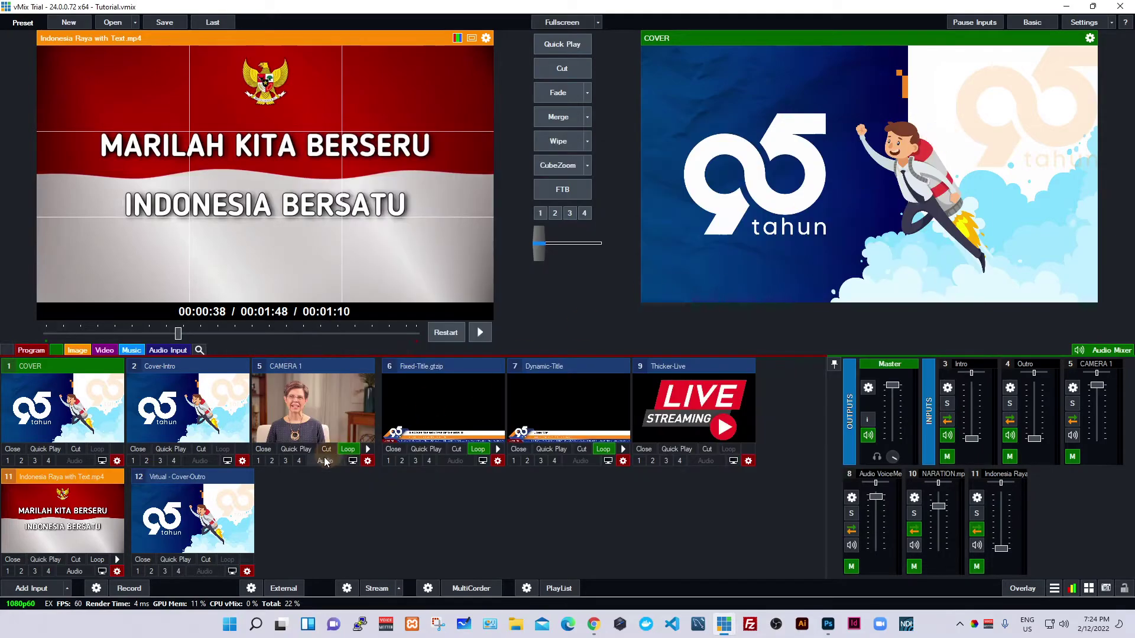
# - Transition live to Cover-Intro and check the Intro music's volume fade in the audio mixer
pyautogui.click(181, 444)
pyautogui.click(183, 451)
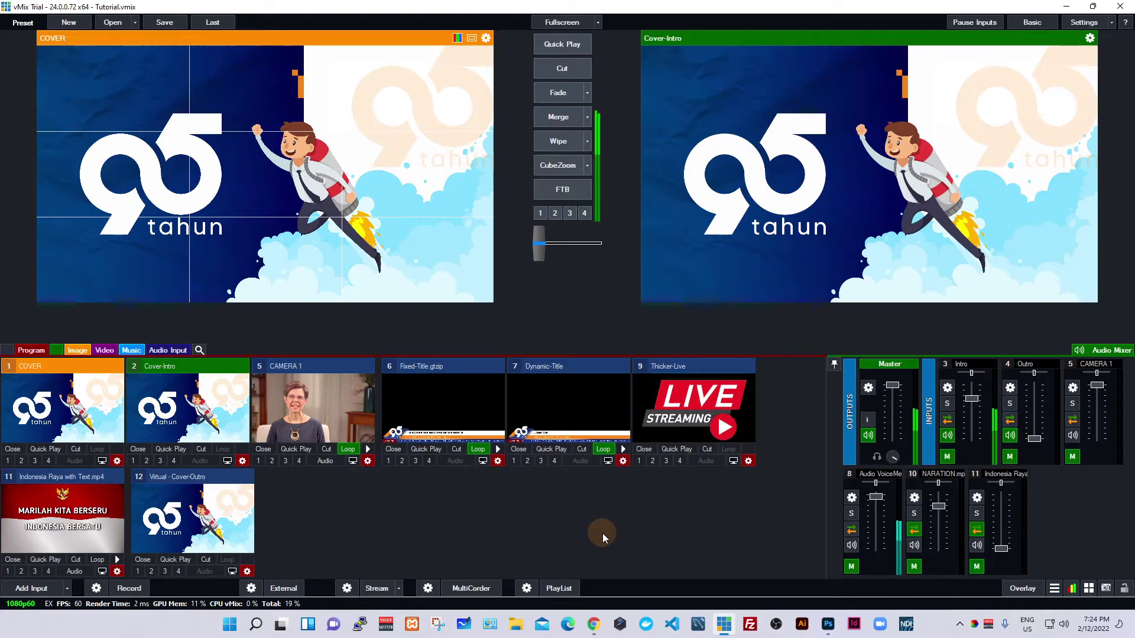
pyautogui.moveTo(975, 400)
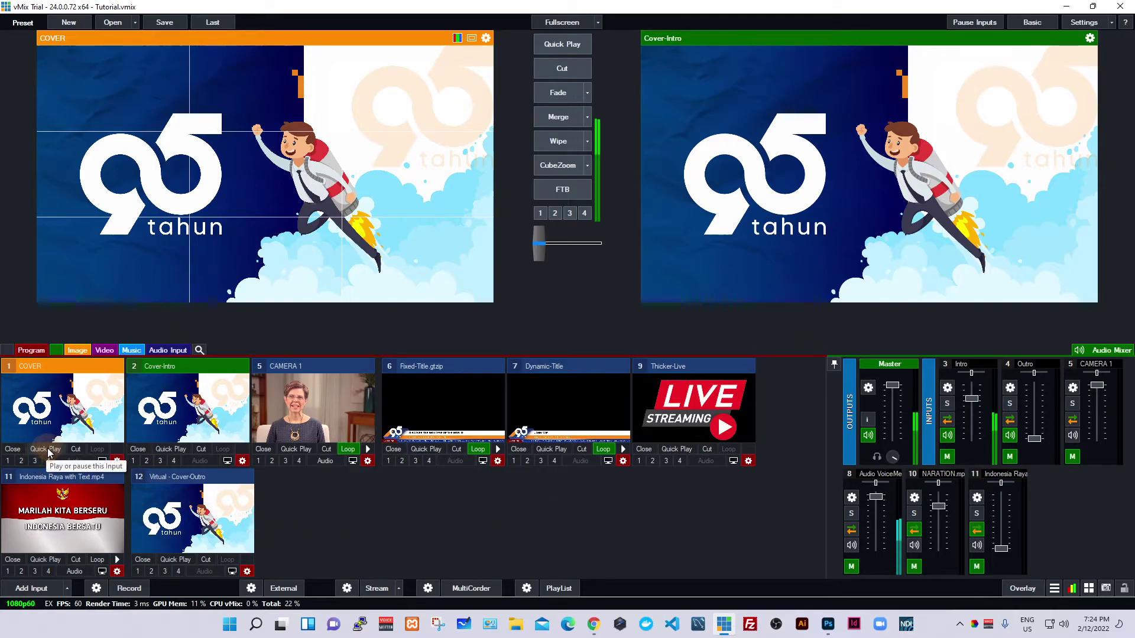
# - Transition back to COVER and check that Intro's volume goes down to 0% in the audio mixer
pyautogui.click(71, 450)
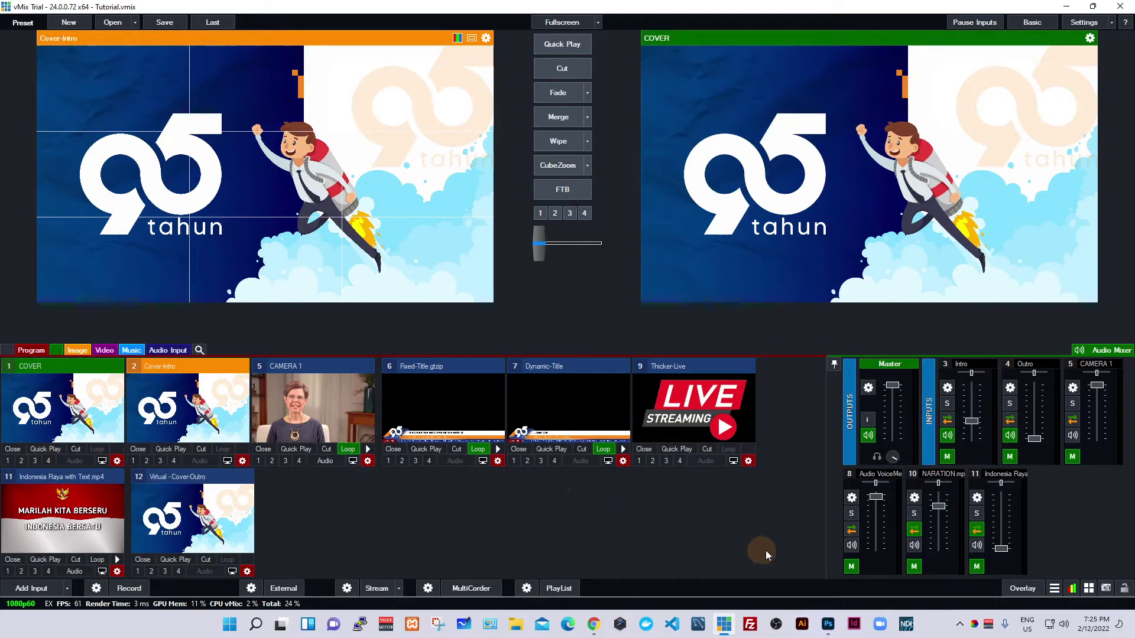
pyautogui.moveTo(972, 410); pyautogui.dragTo(968, 438)
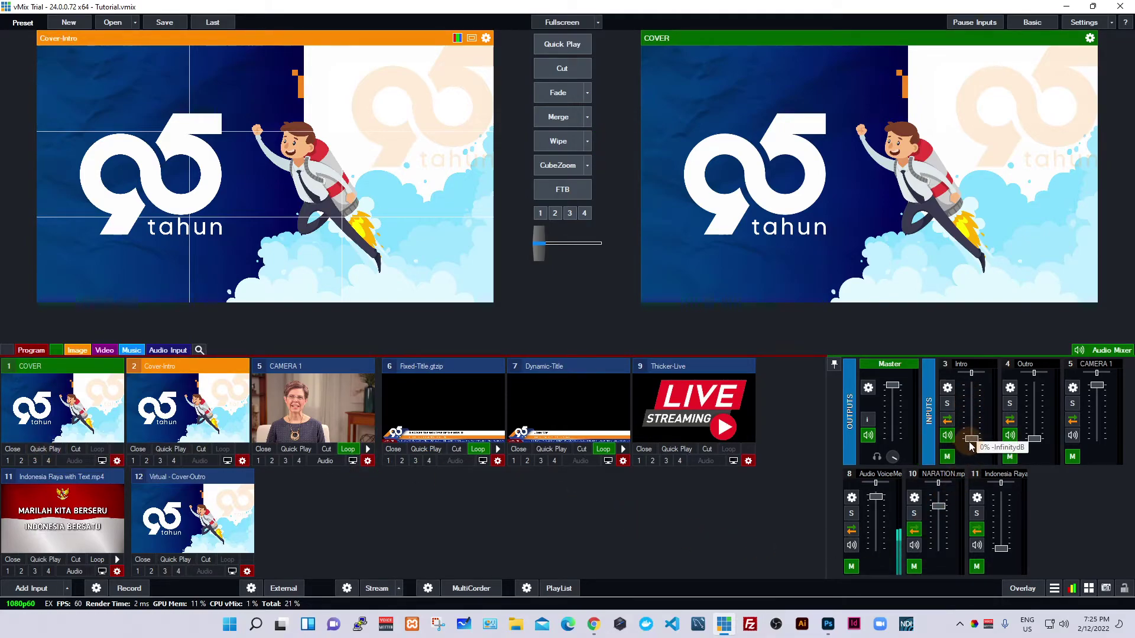
pyautogui.click(869, 502)
pyautogui.click(852, 498)
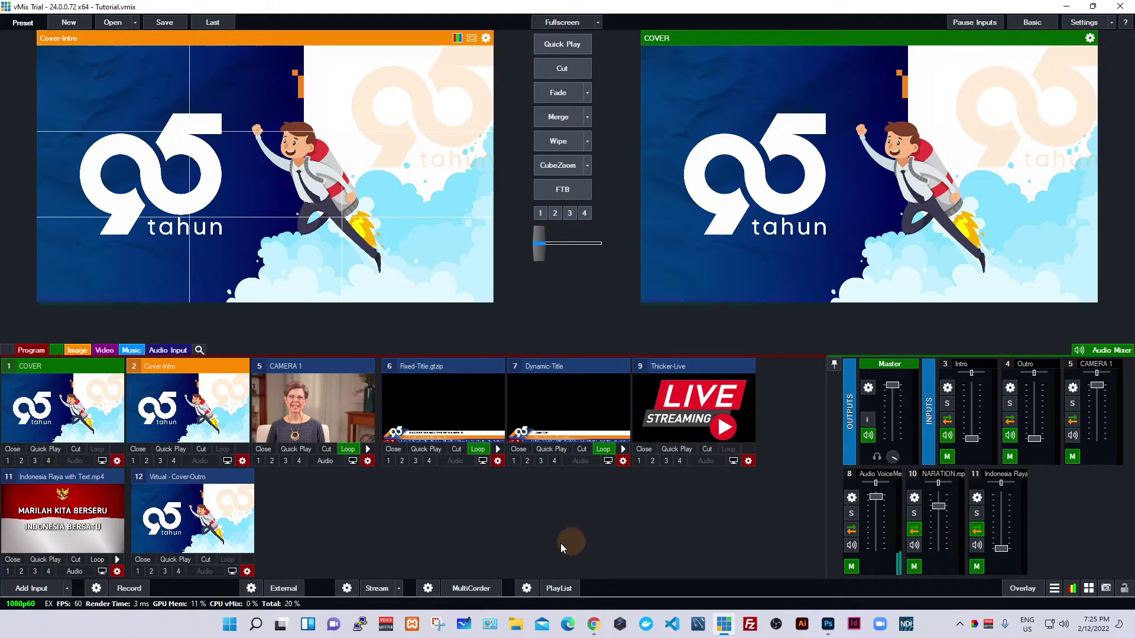
# - Set the value of CAMERA 1's OnTransitionIn SetVolumeFade trigger for Intro to 0,1500
pyautogui.click(367, 461)
pyautogui.moveTo(568, 136); pyautogui.dragTo(526, 137)
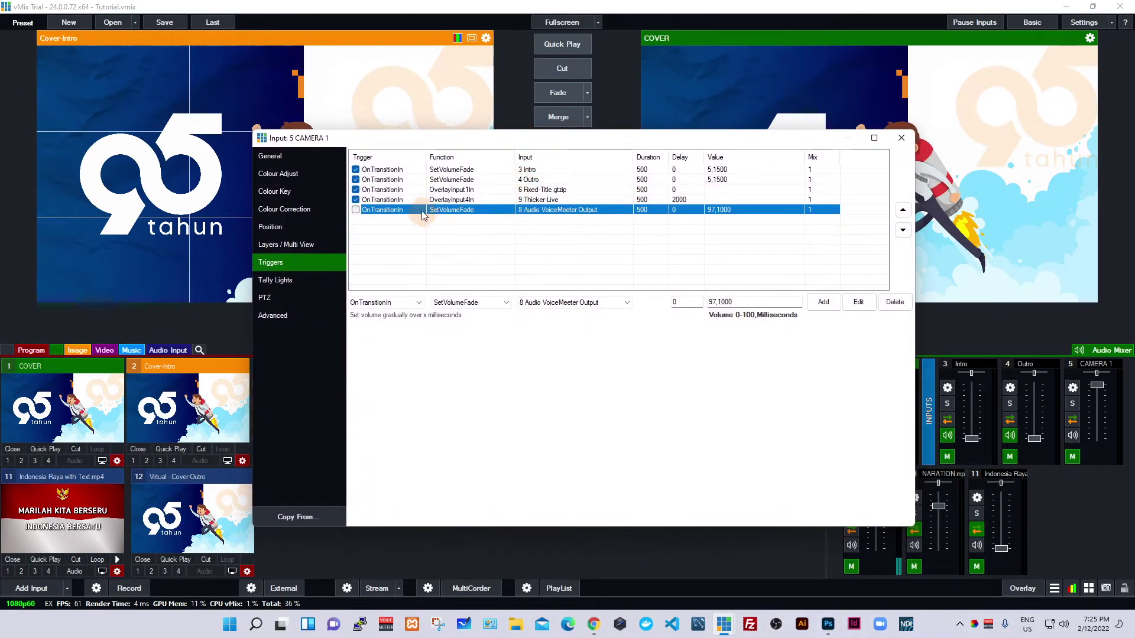
pyautogui.click(397, 171)
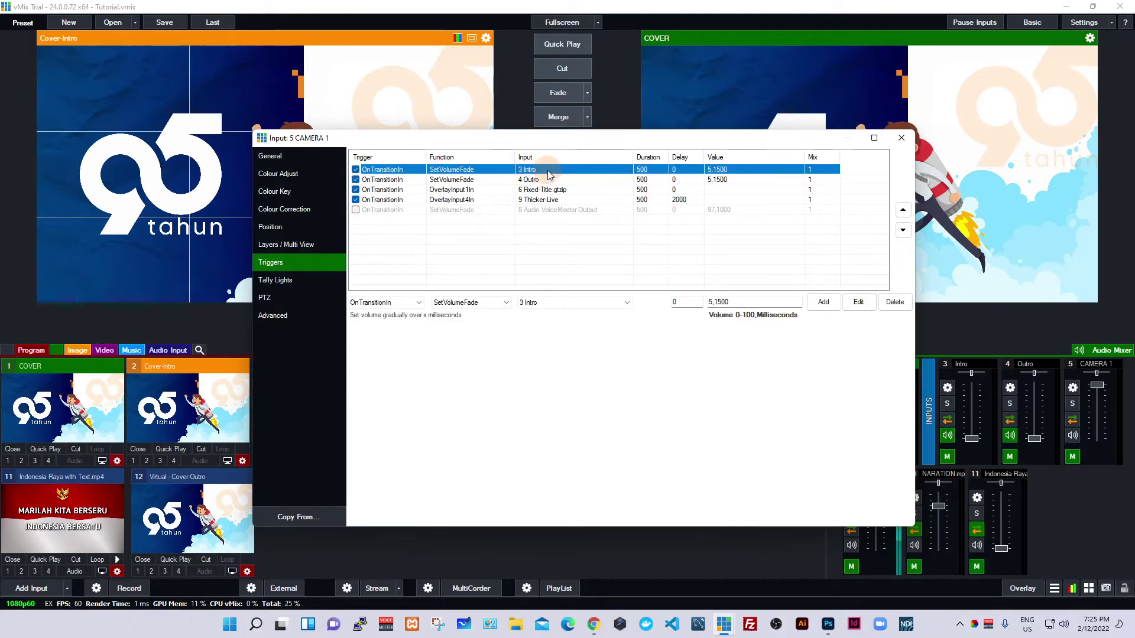
pyautogui.click(710, 303)
pyautogui.write('0')
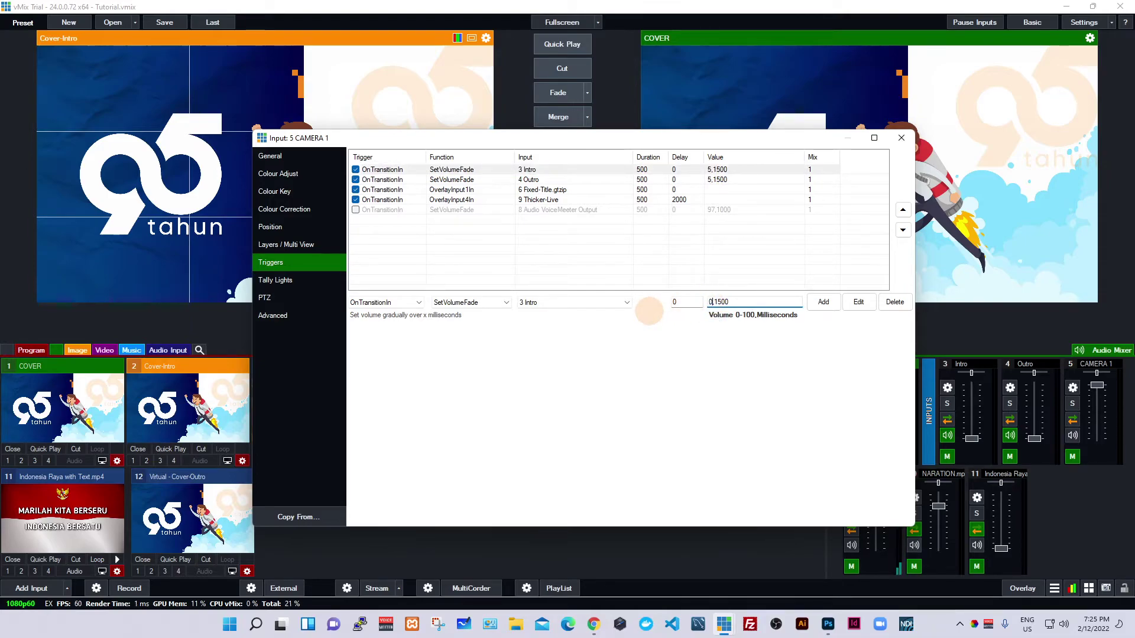
pyautogui.click(858, 302)
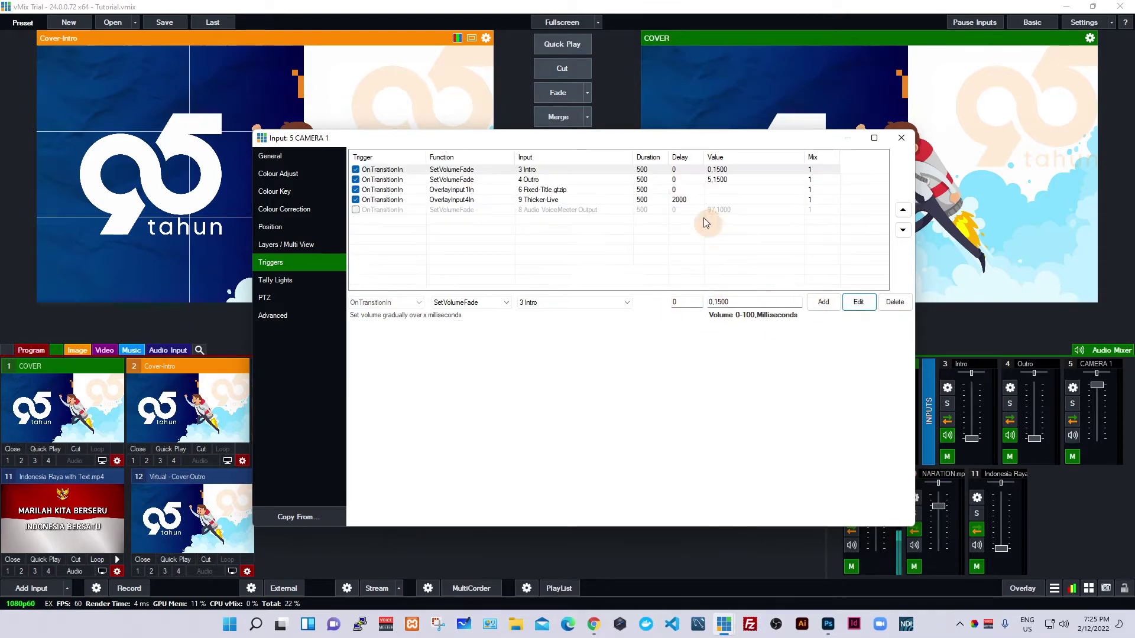
# - Set the value of CAMERA 1's OnTransitionIn SetVolumeFade trigger for Outro to 0,1500
pyautogui.click(719, 180)
pyautogui.click(714, 303)
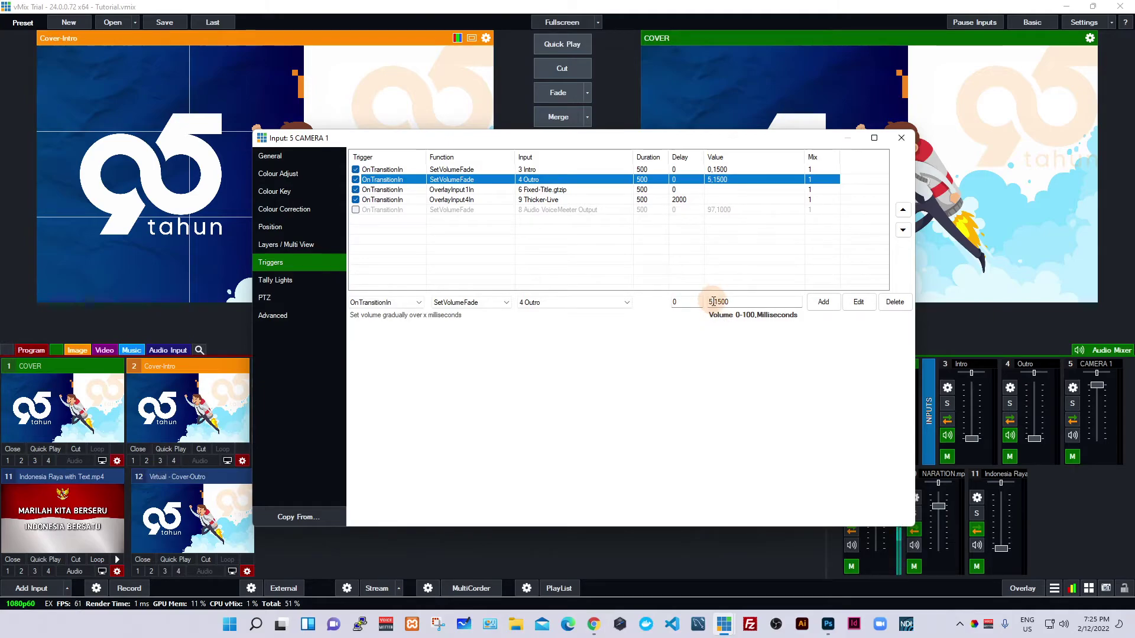
pyautogui.moveTo(713, 303); pyautogui.dragTo(680, 303)
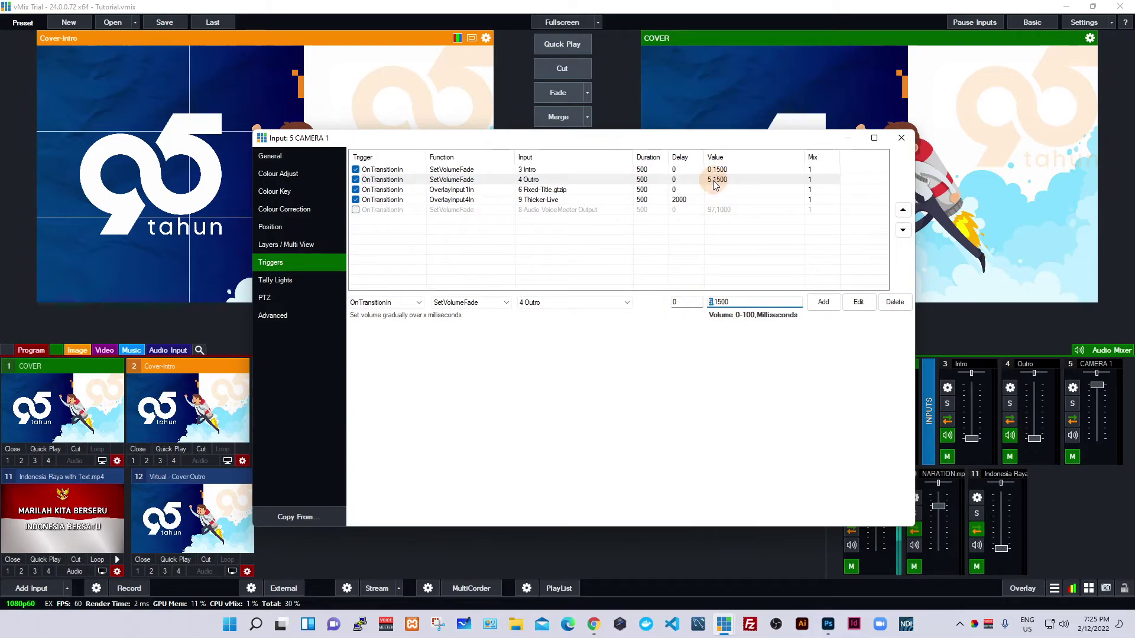
pyautogui.write('0')
pyautogui.click(859, 304)
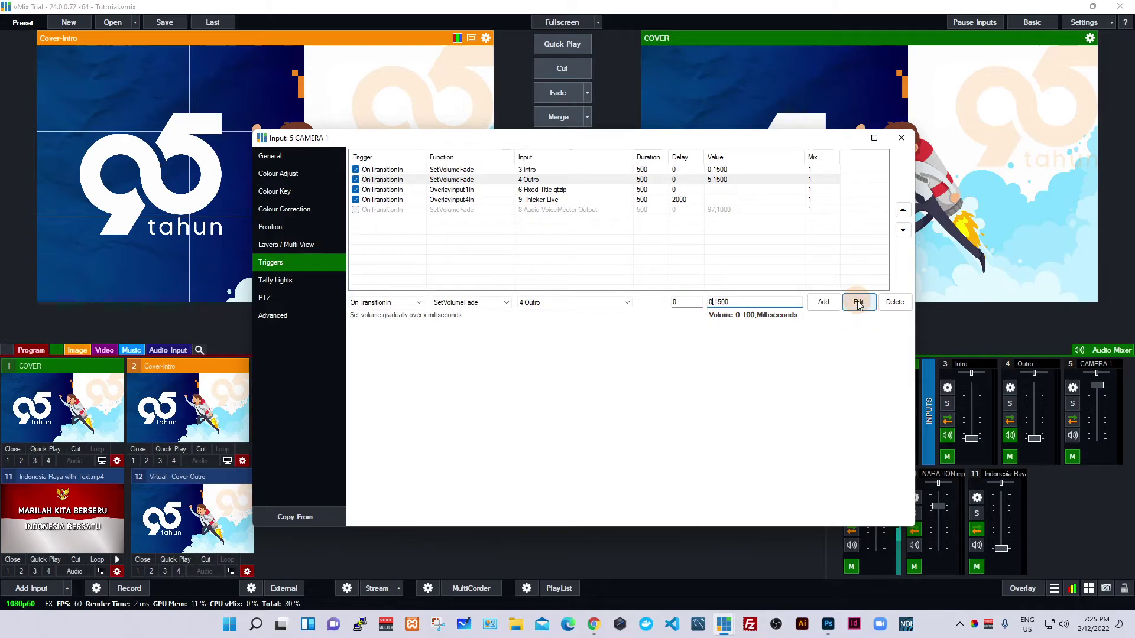
pyautogui.click(727, 180)
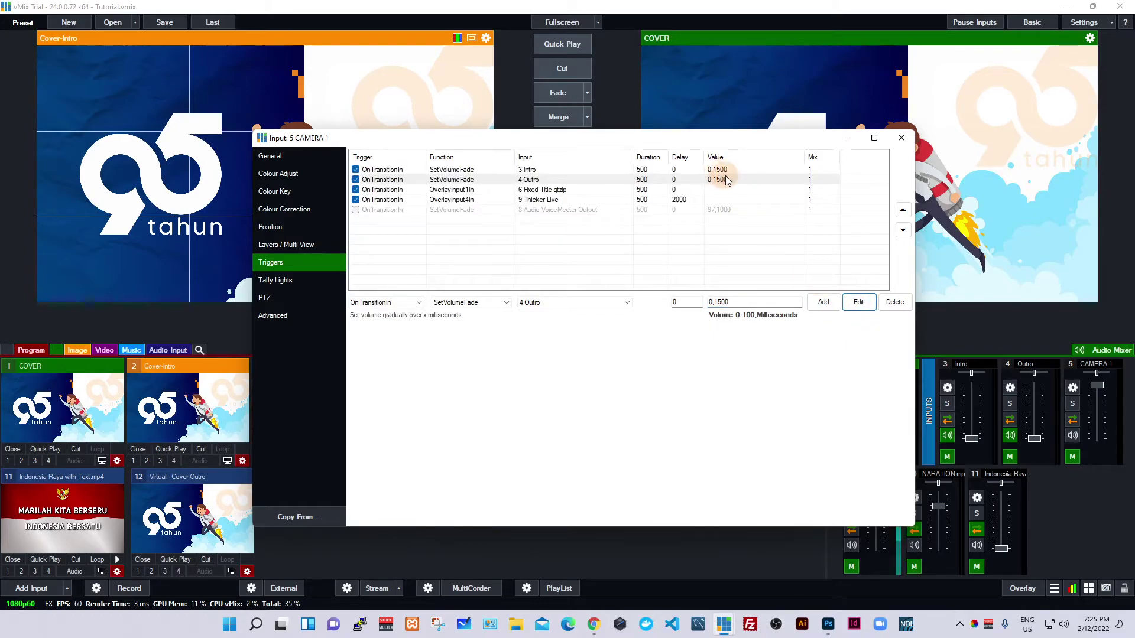
# - Review CAMERA 1's OverlayInput1In trigger for Fixed-Title.gtzip and OverlayInput4In trigger for Thicker-Live, including its delay, and close the input settings
pyautogui.click(400, 191)
pyautogui.click(483, 189)
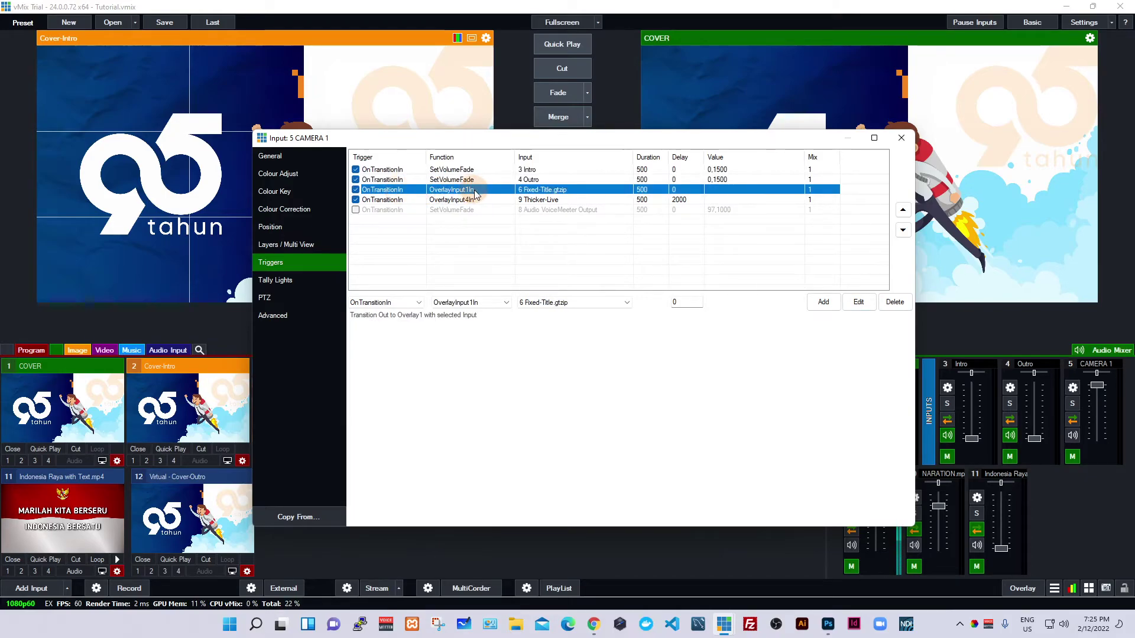
pyautogui.click(547, 190)
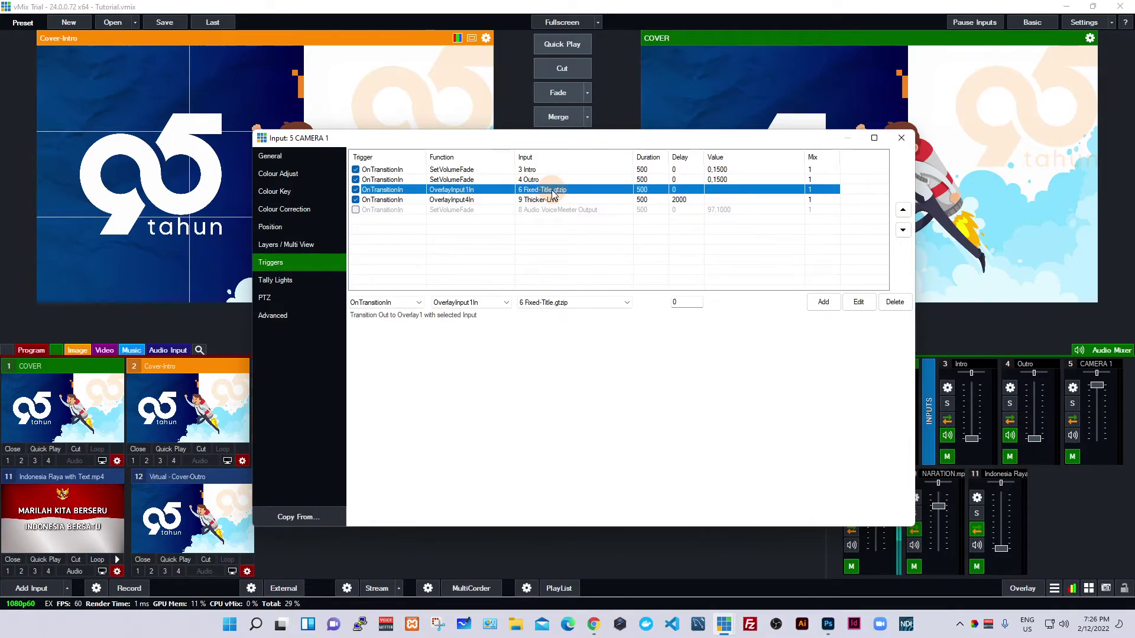
pyautogui.click(553, 192)
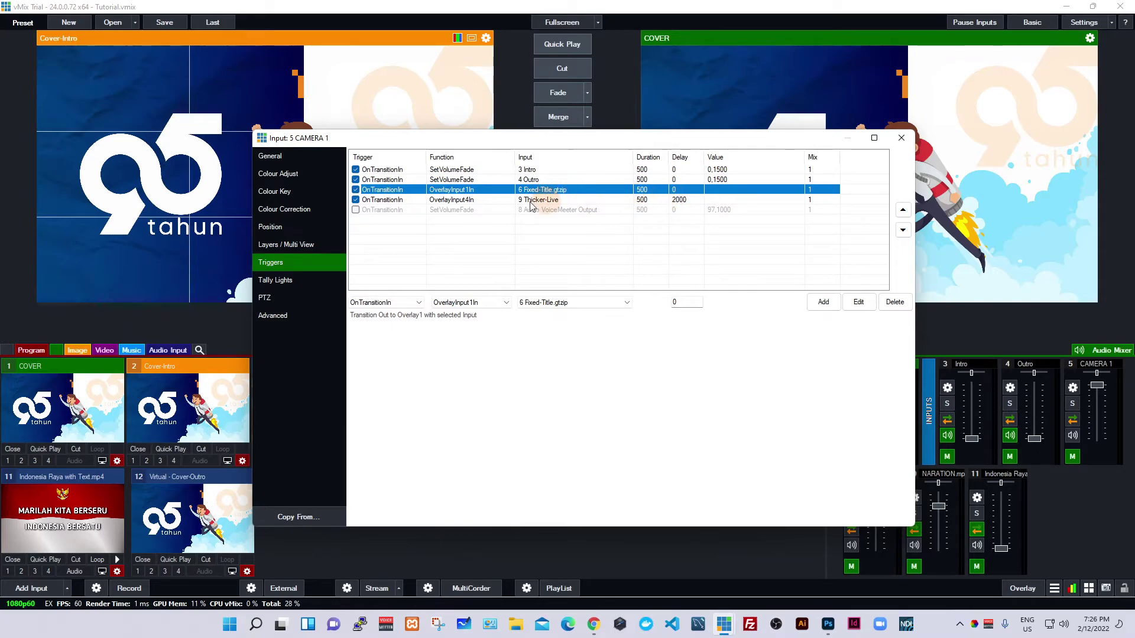
pyautogui.click(414, 201)
pyautogui.click(459, 205)
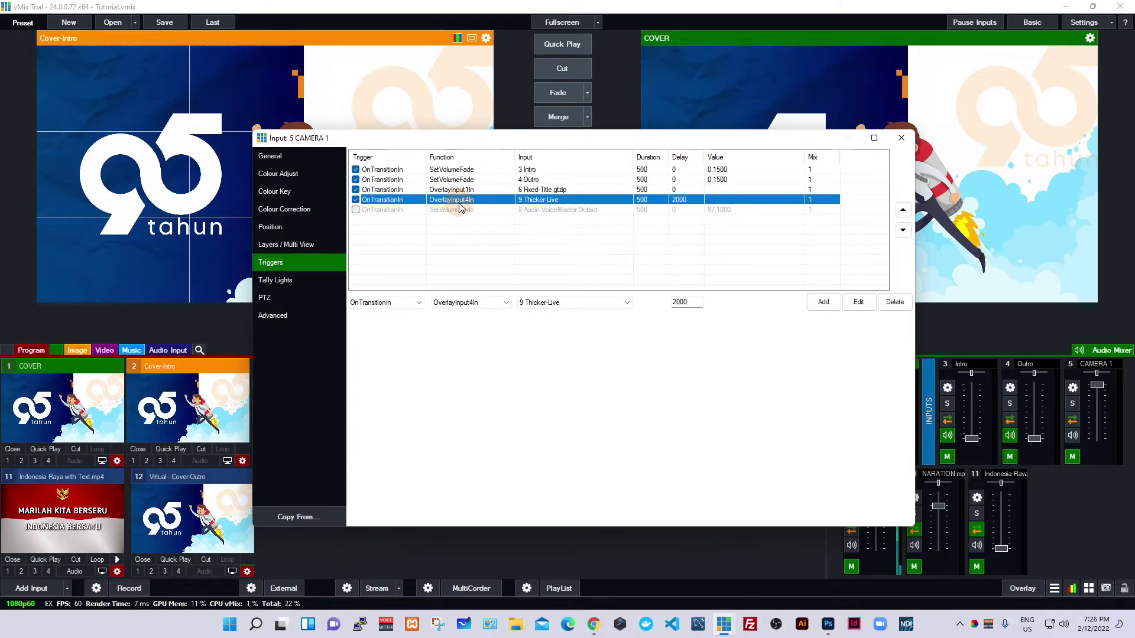
pyautogui.click(539, 202)
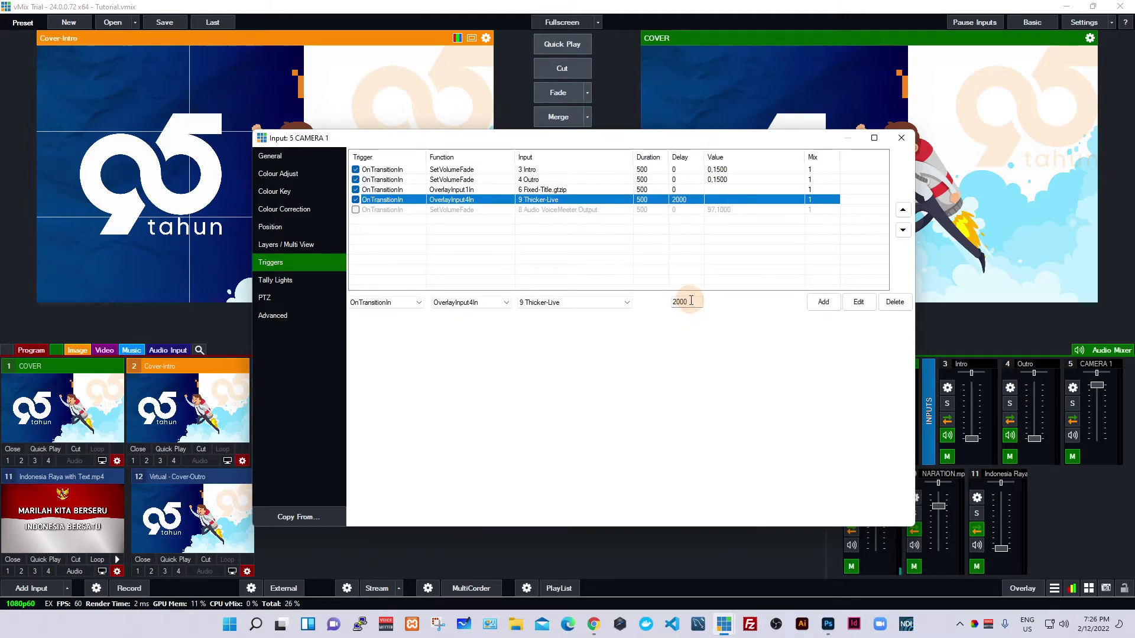
pyautogui.click(900, 139)
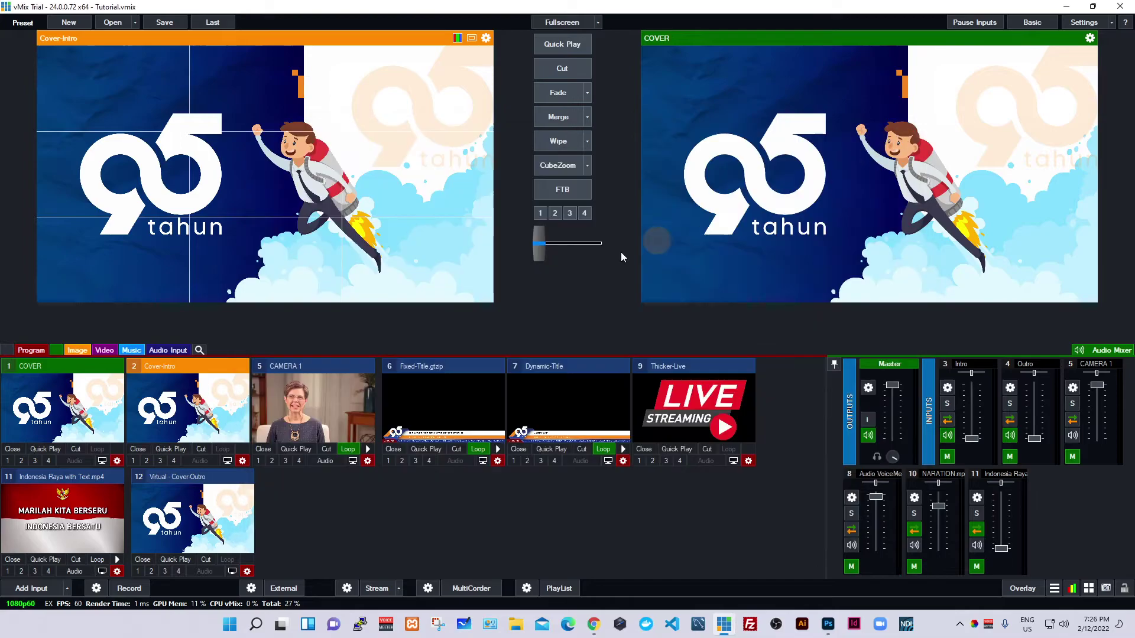
# - Transition live to CAMERA 1 and slightly lower the NARATION volume in the audio mixer
pyautogui.click(298, 450)
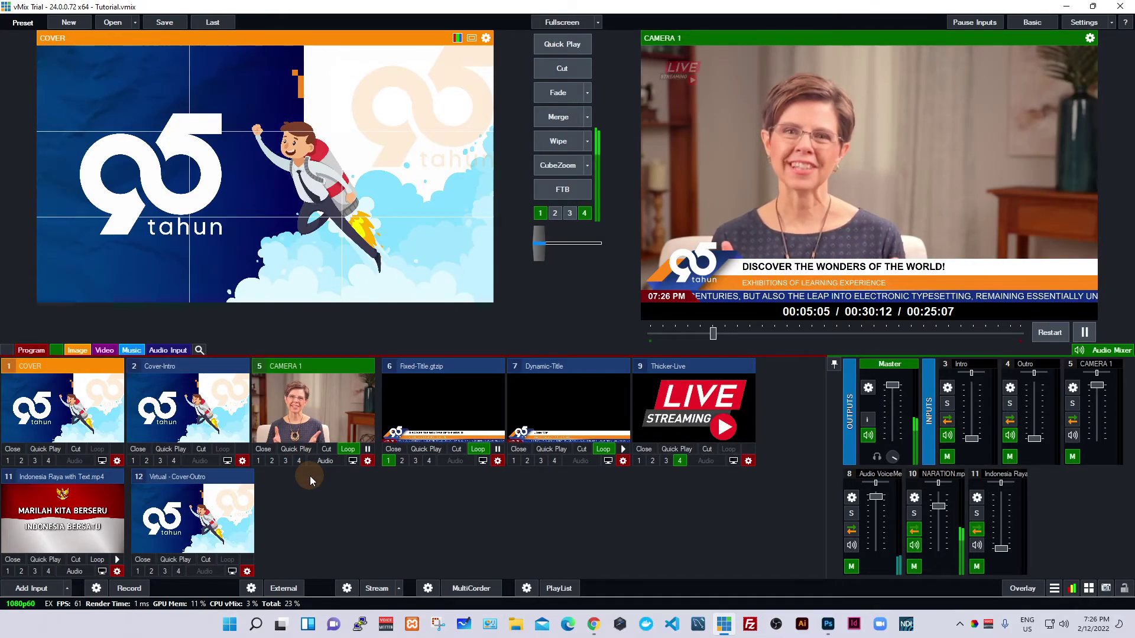
pyautogui.moveTo(937, 518); pyautogui.dragTo(938, 520)
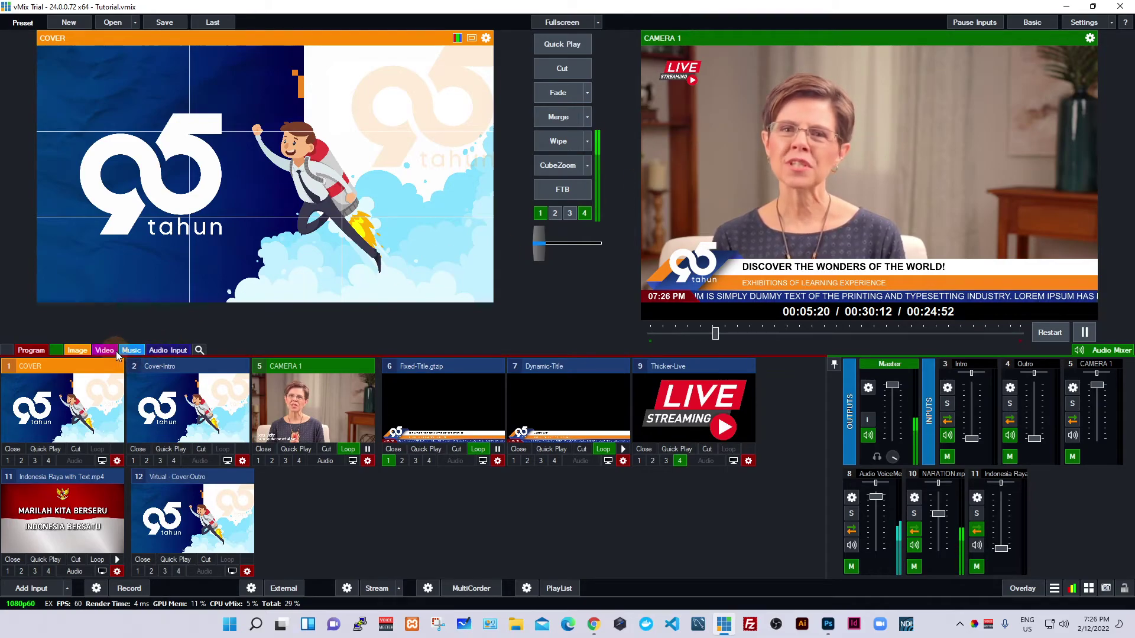
# - Check the Image and Video input categories and return to the Program inputs
pyautogui.click(80, 350)
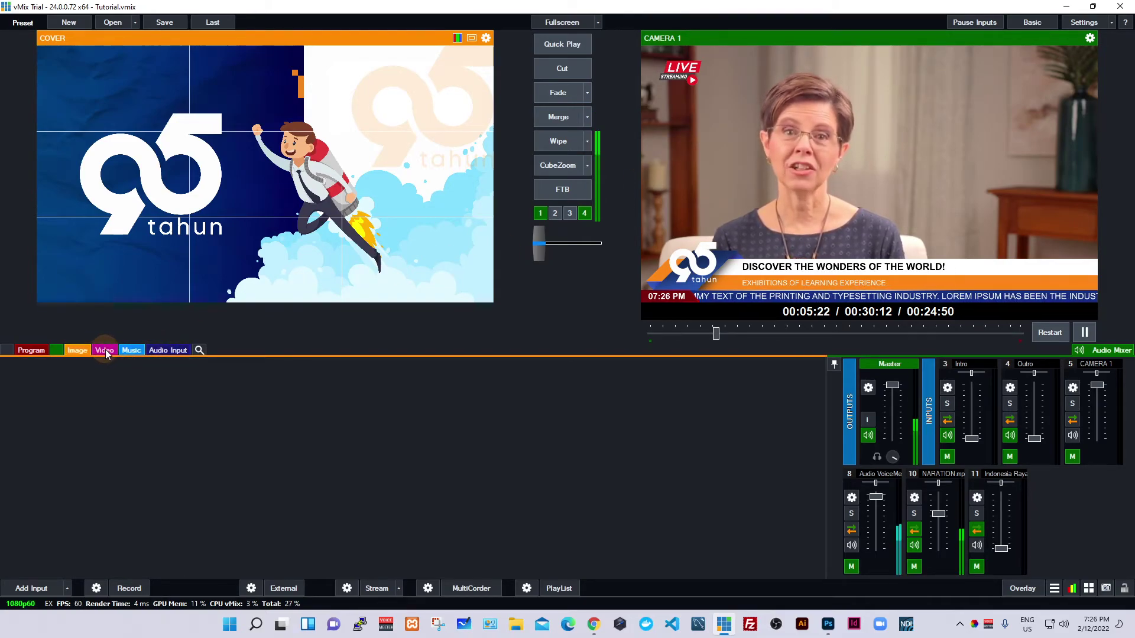
pyautogui.click(105, 349)
pyautogui.click(39, 350)
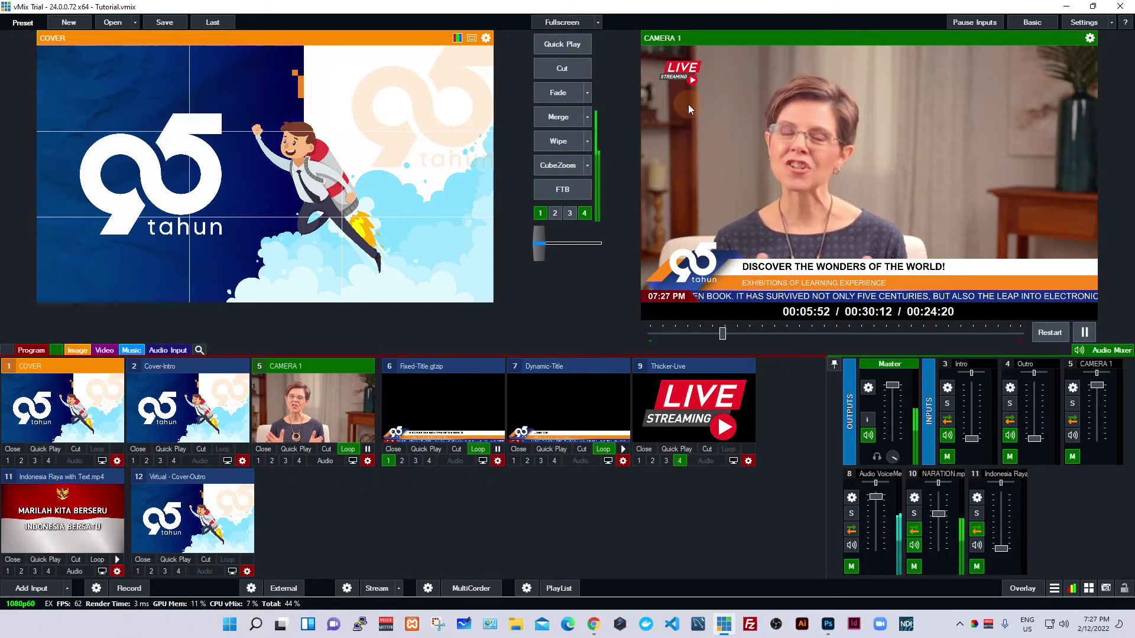
# - Transition live to COVER and back to CAMERA 1 to check the title and delayed LIVE overlay triggers
pyautogui.click(47, 452)
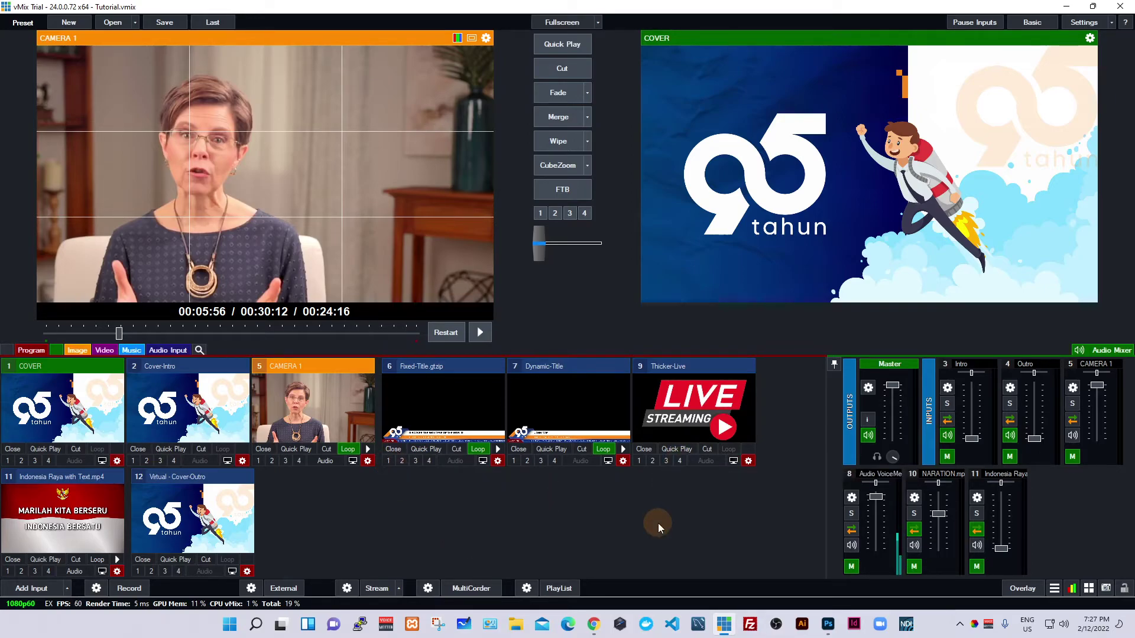
pyautogui.click(302, 451)
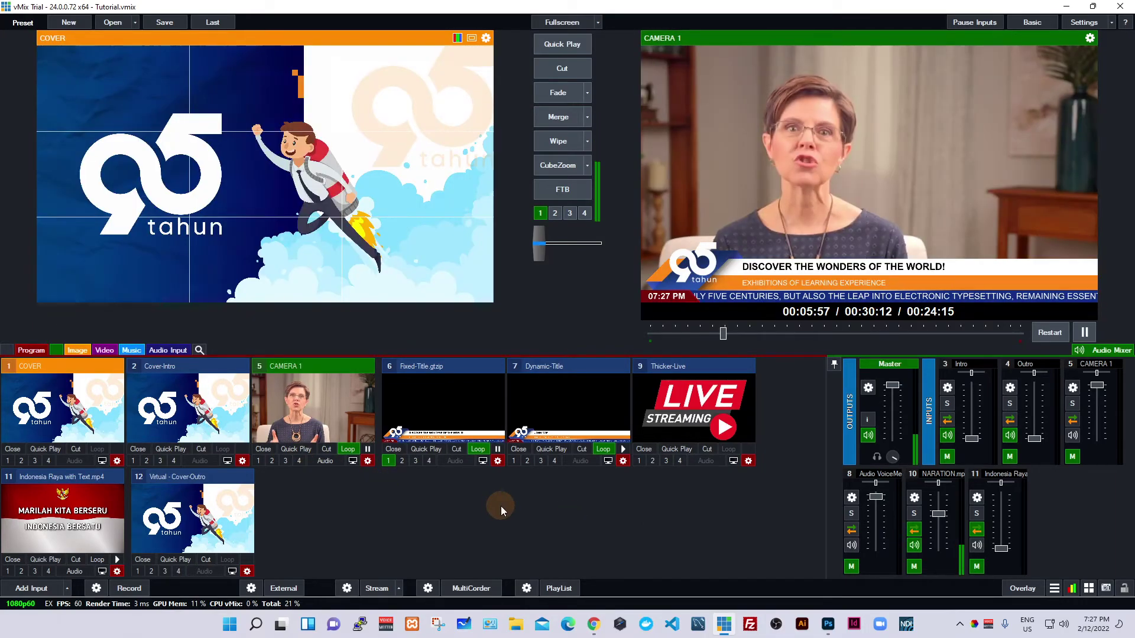